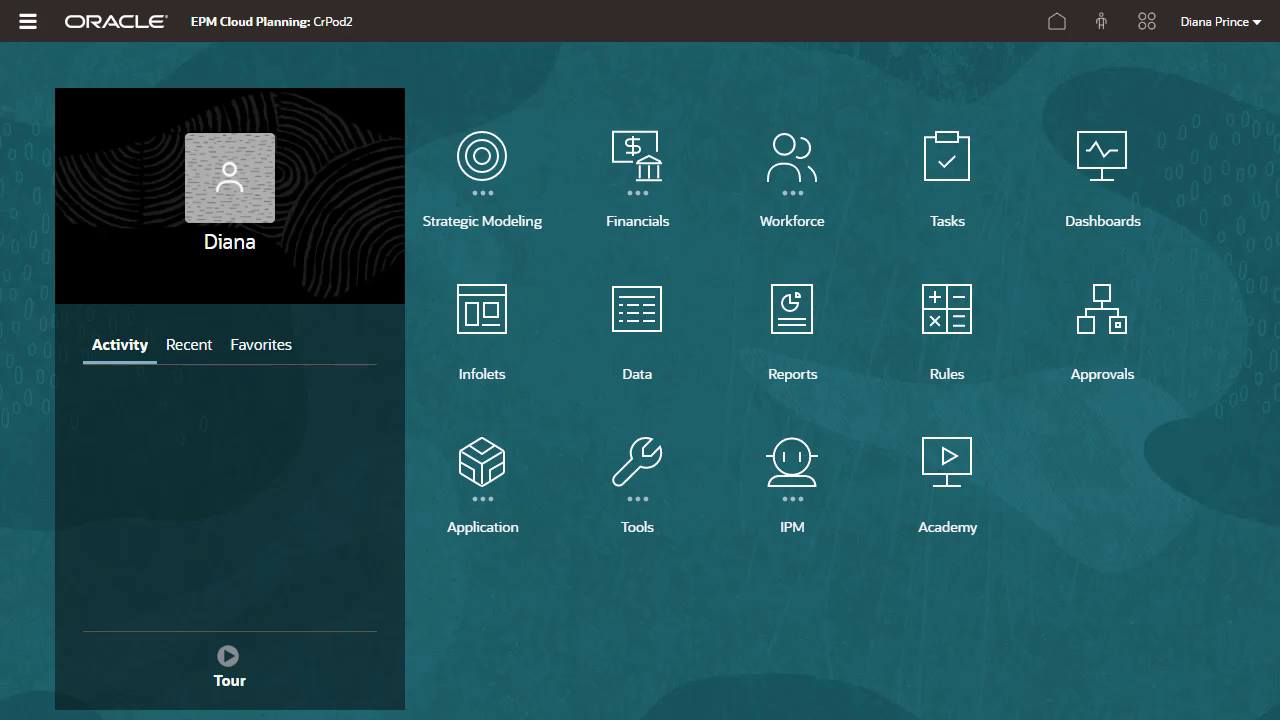
Open the CrossPOD data form, then view and close the Mapping Planning Data 1.0 dashboard
click(638, 318)
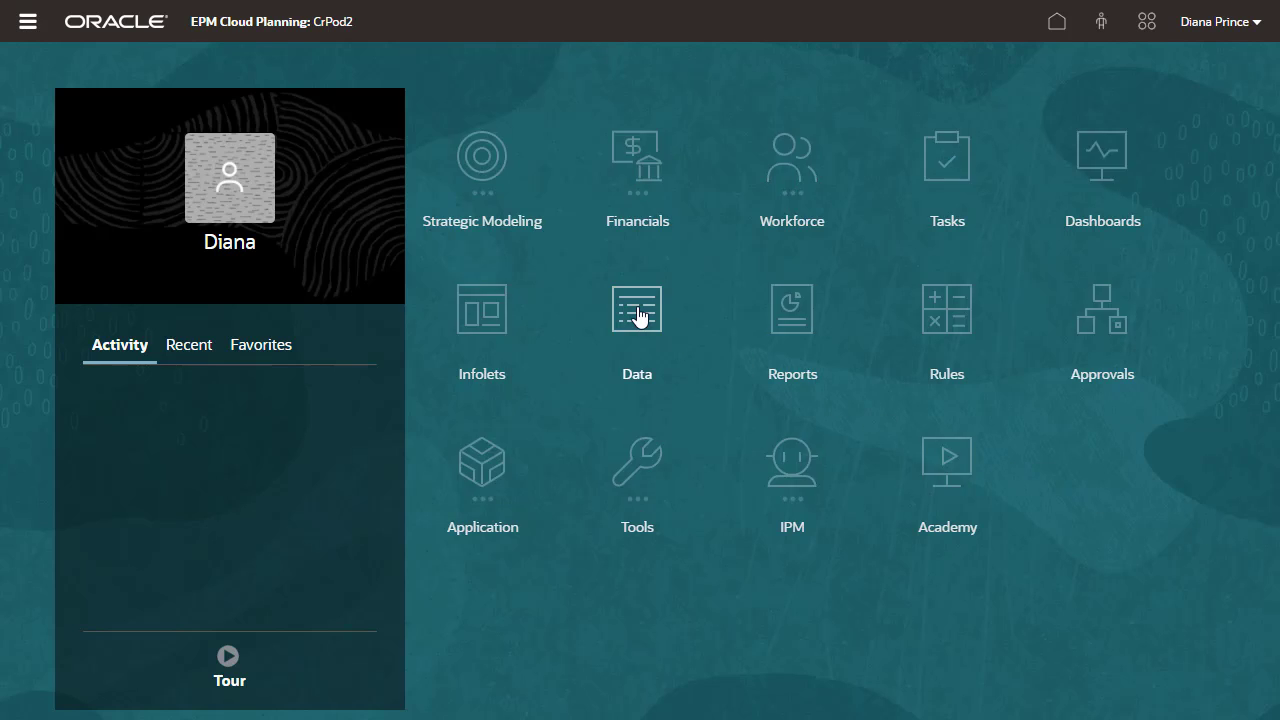
click(141, 499)
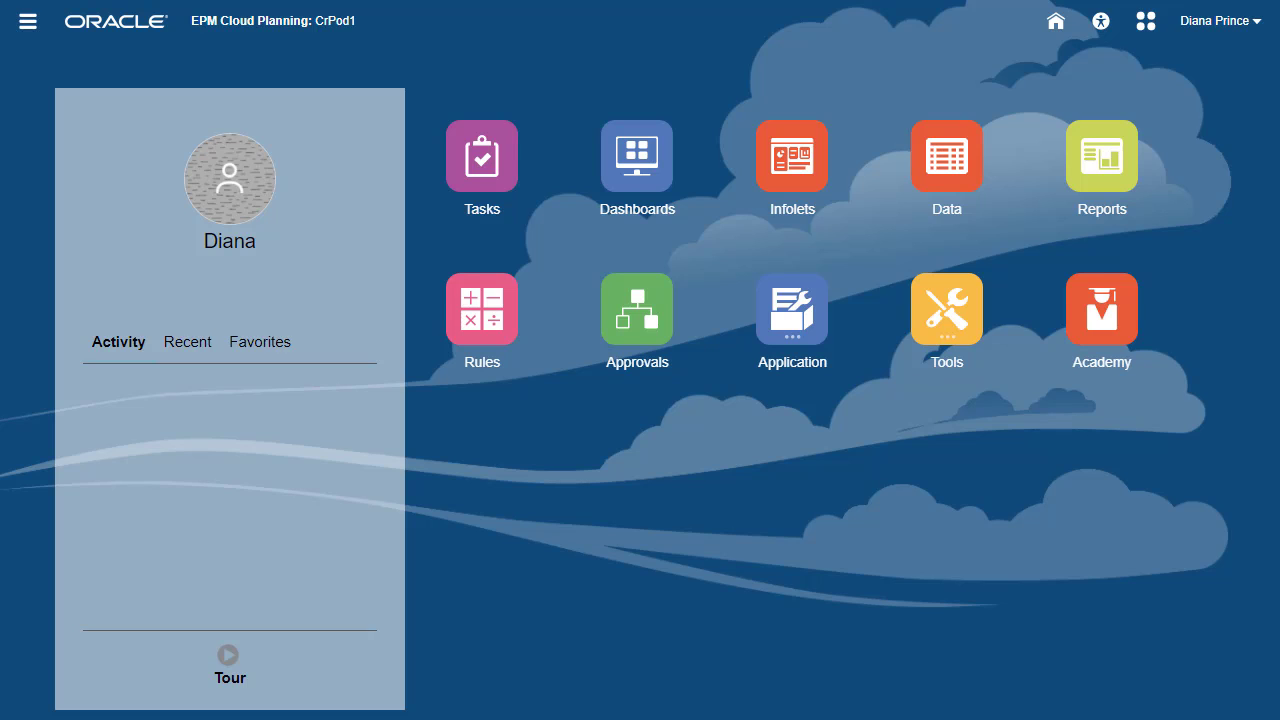
click(657, 162)
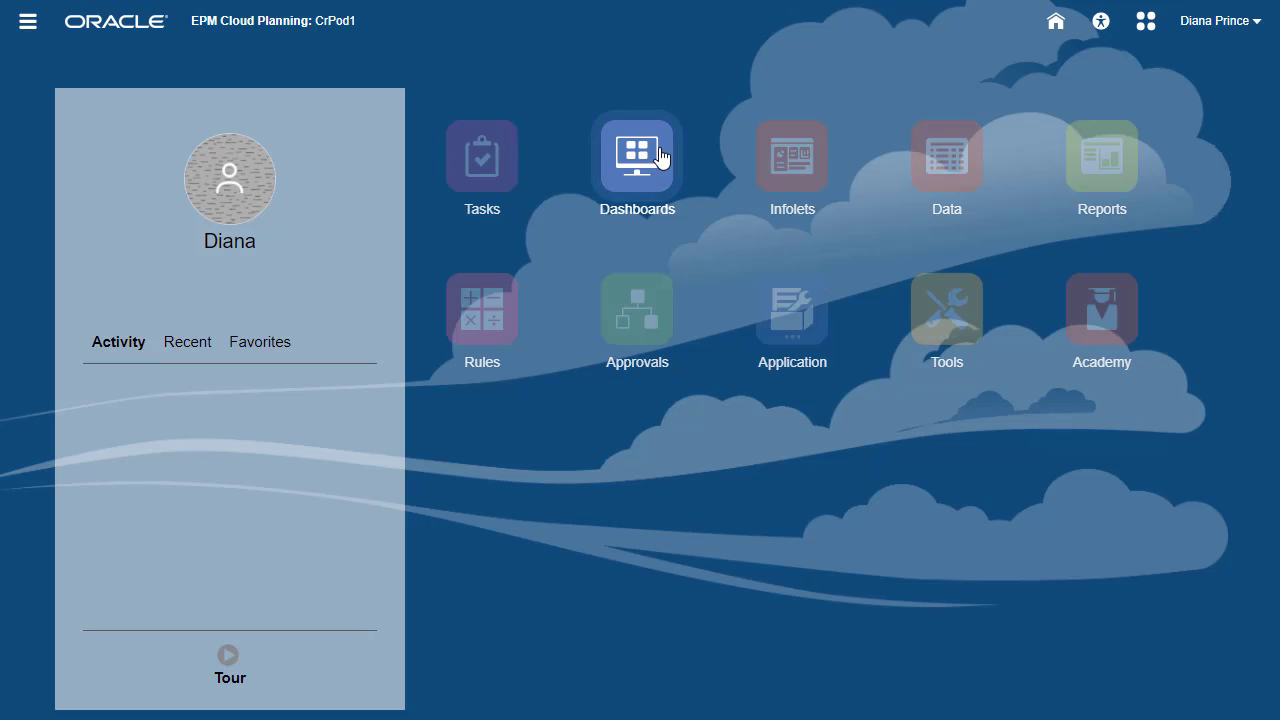
click(220, 390)
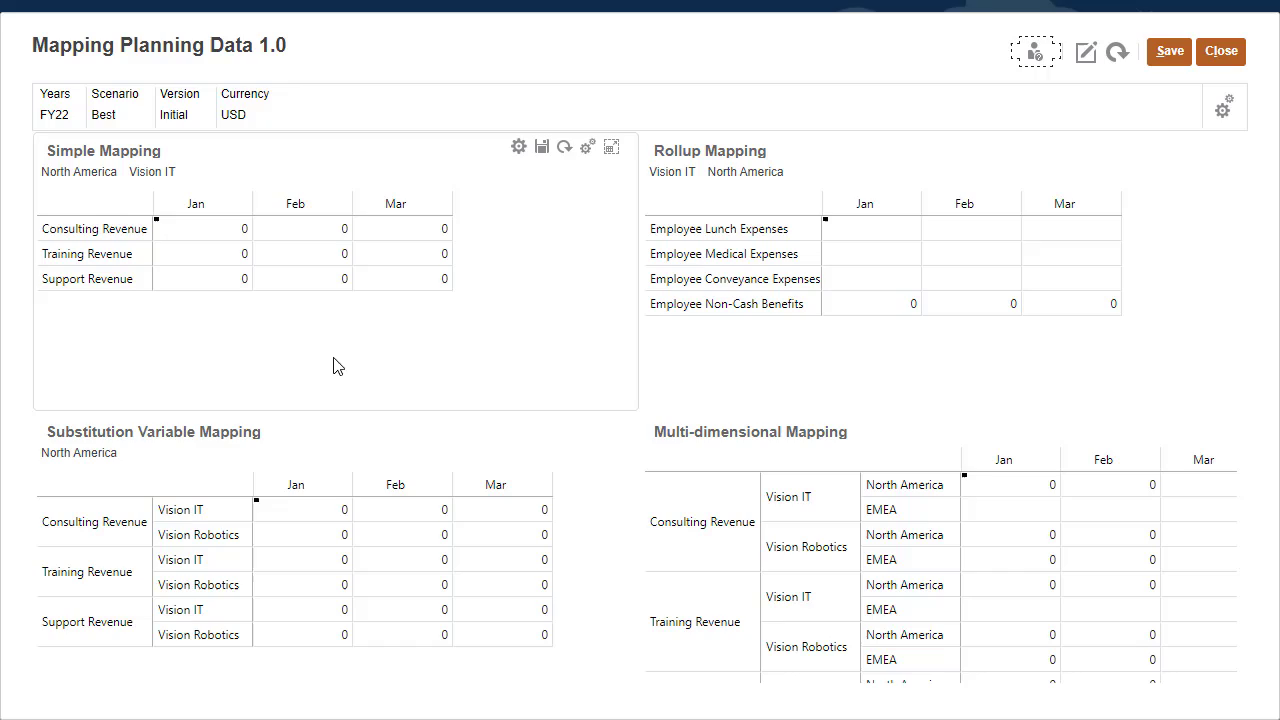
click(1221, 51)
Go to Tools > Connections and start a new EPM Cloud connection
click(1057, 25)
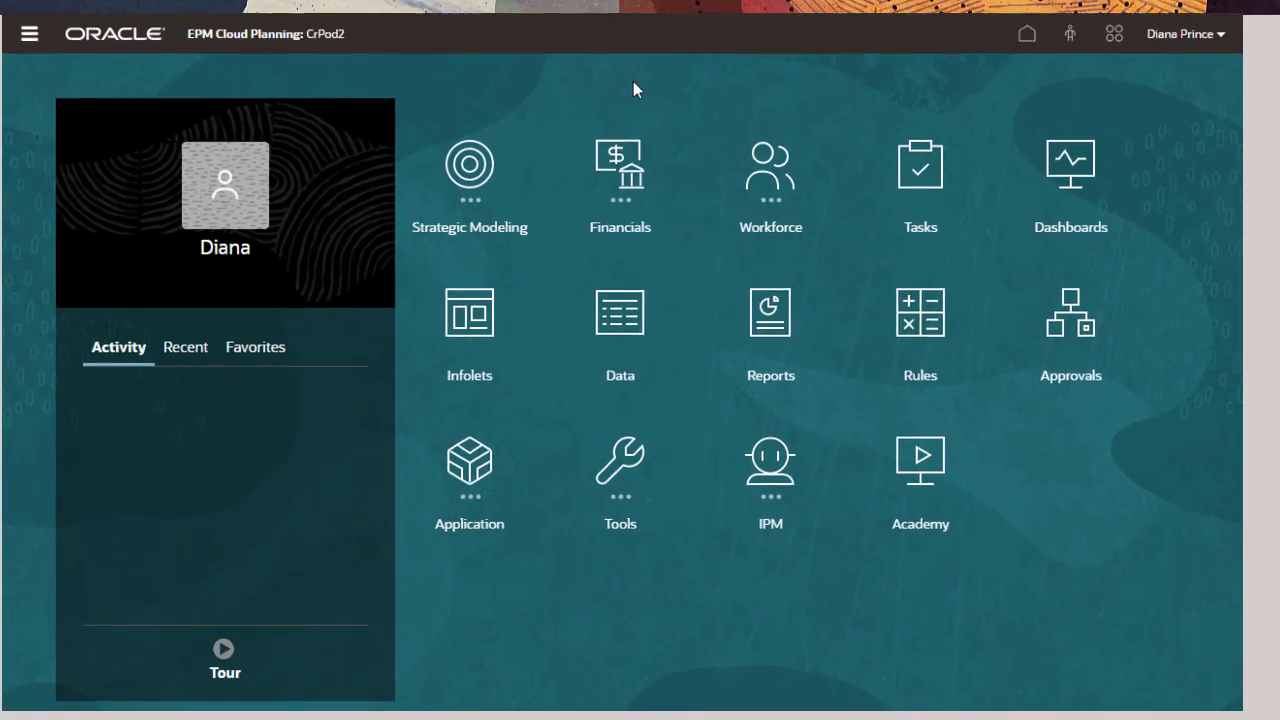
click(402, 447)
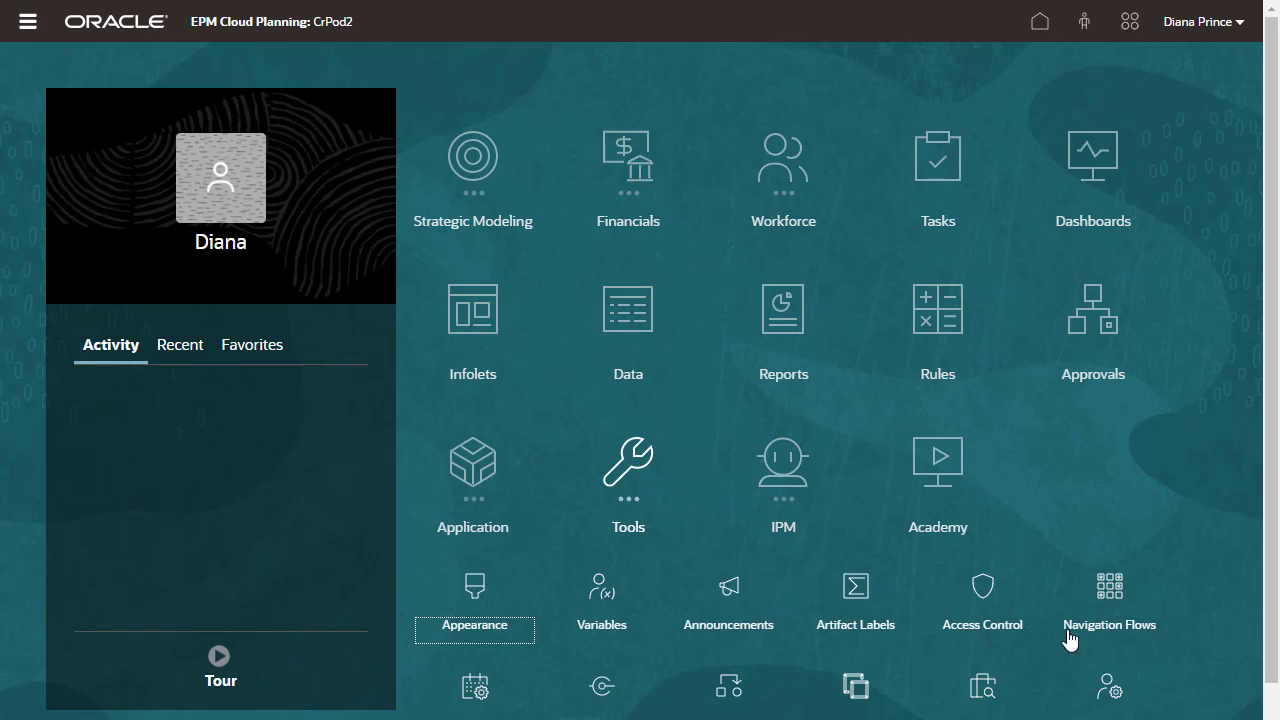
scroll(1238, 692, down, 1)
click(602, 655)
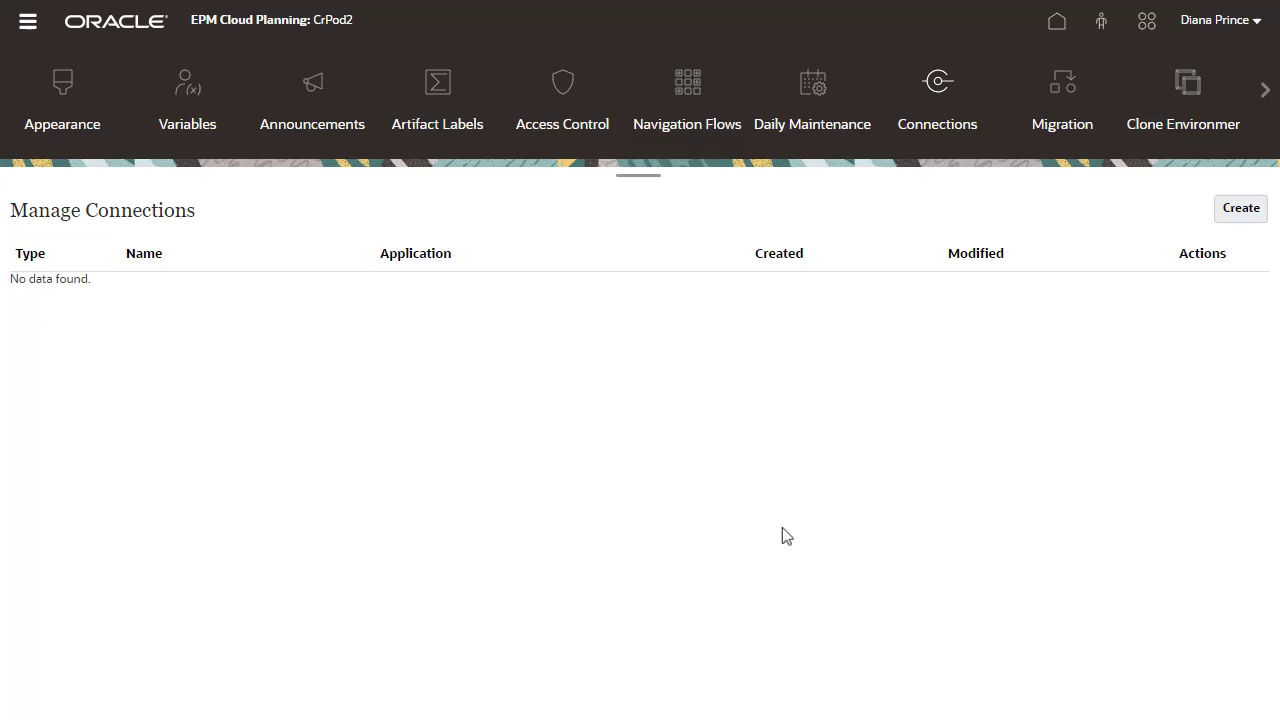
click(1247, 215)
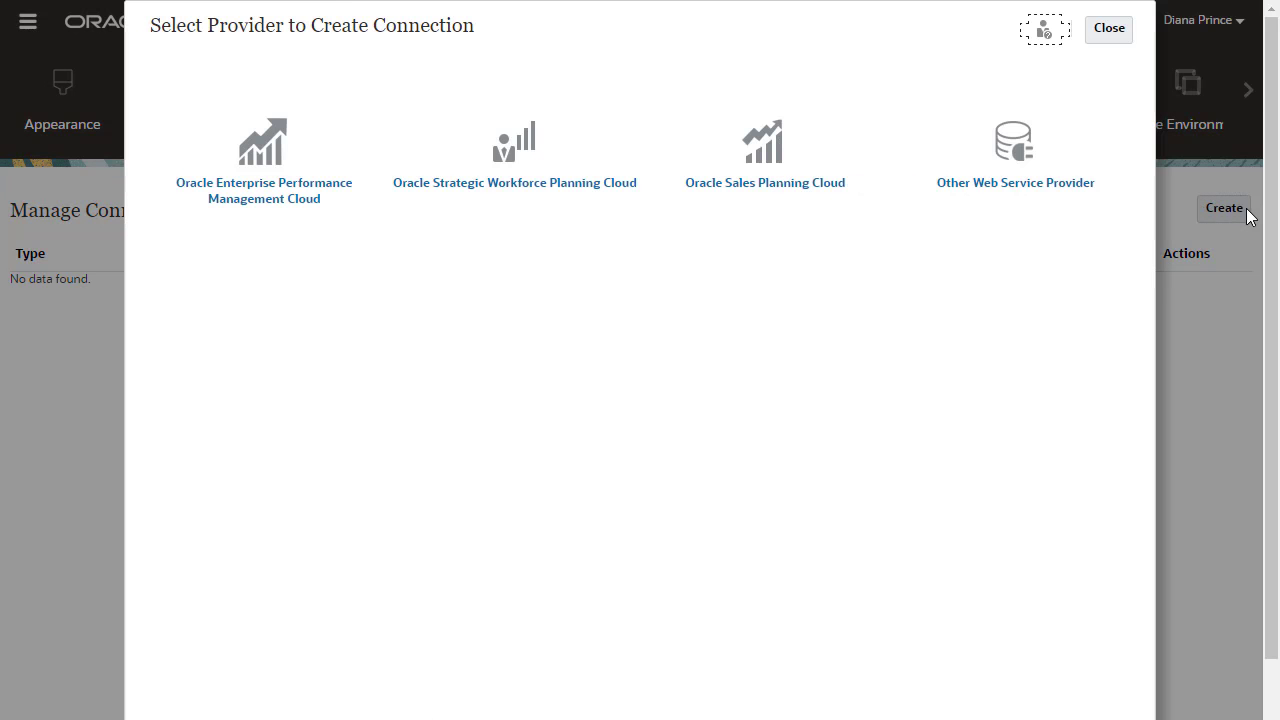
click(272, 140)
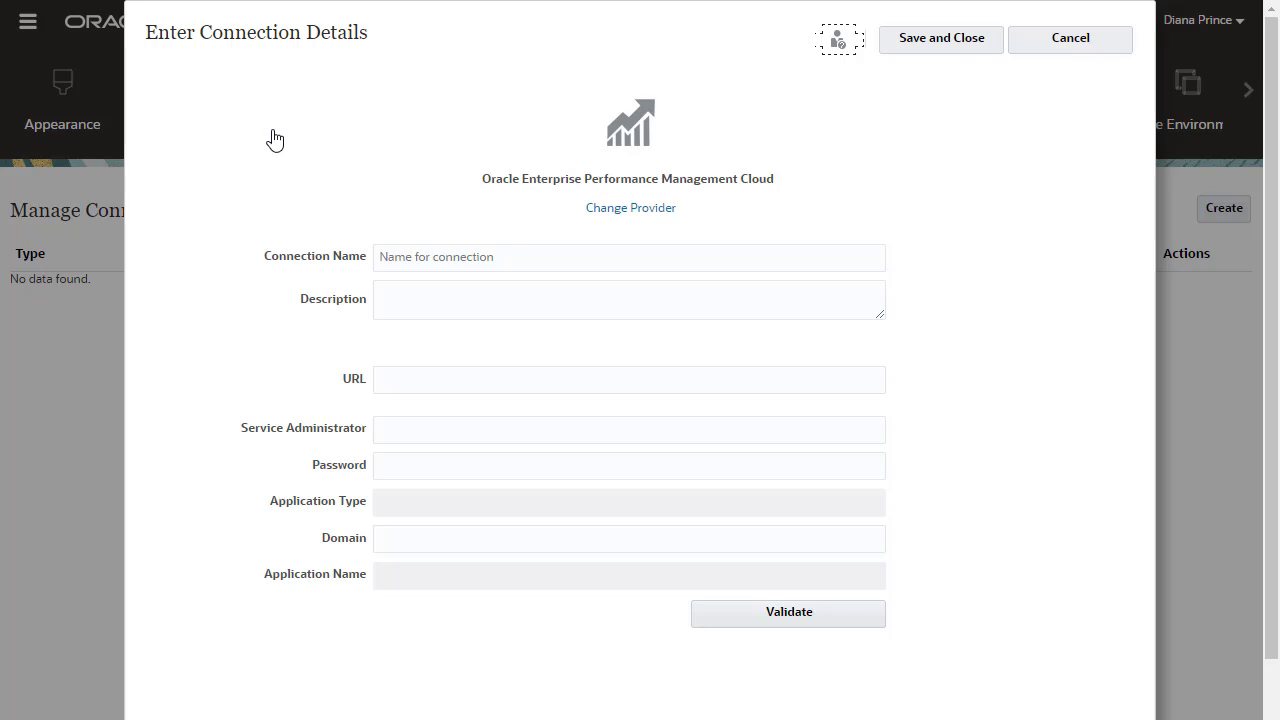
Name it TargetApp with the CrPod1 URL and admin credentials, validate it, and save
click(410, 255)
text(TargetApp)
click(430, 374)
key(ctrl+v)
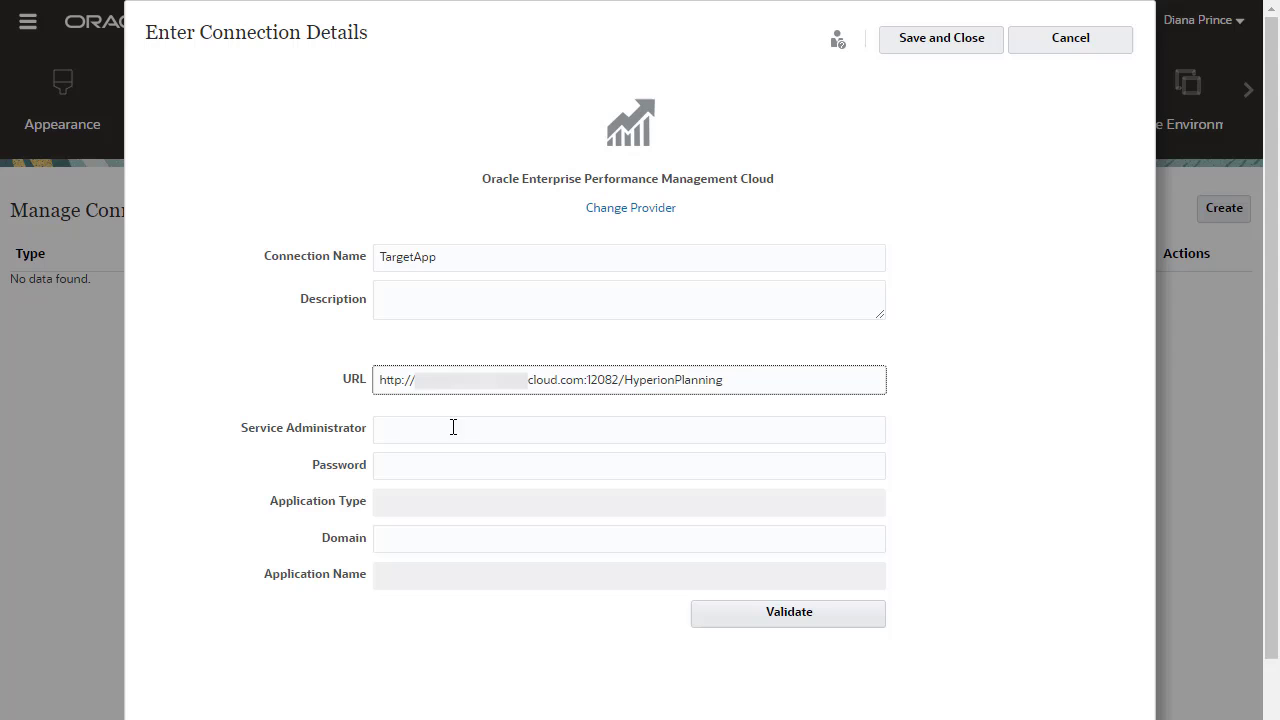
click(453, 427)
click(429, 456)
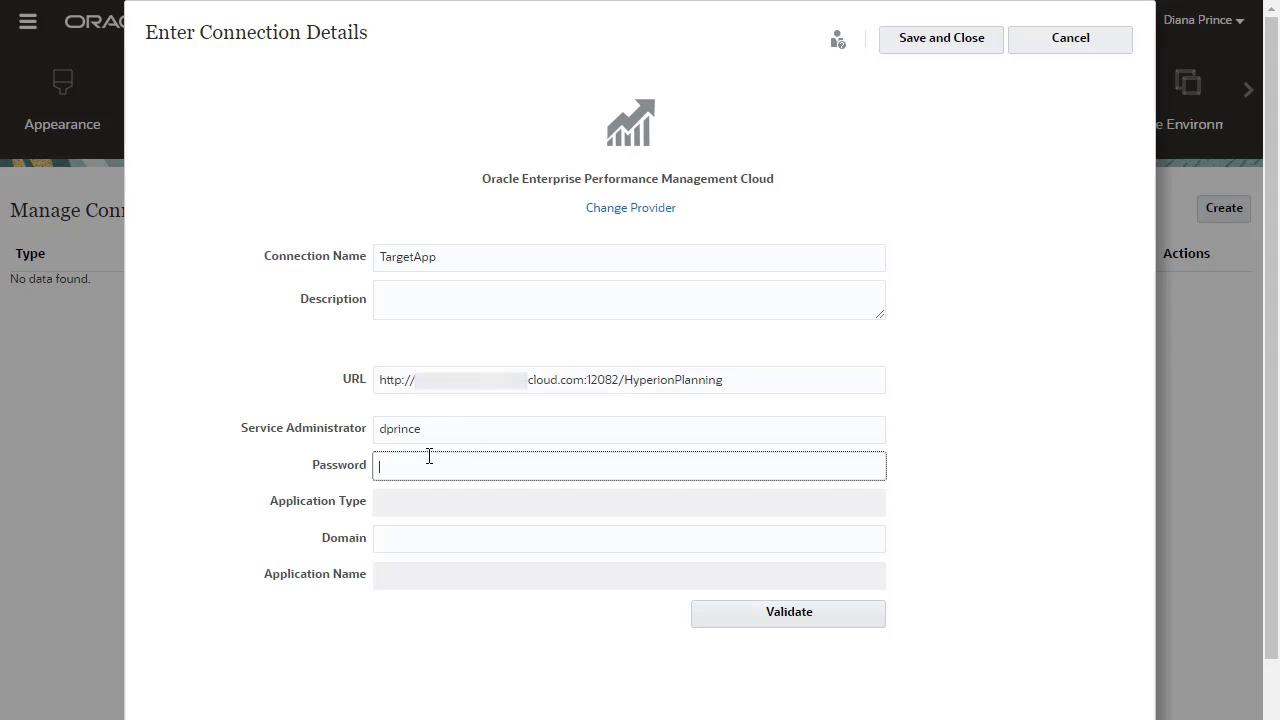
click(704, 611)
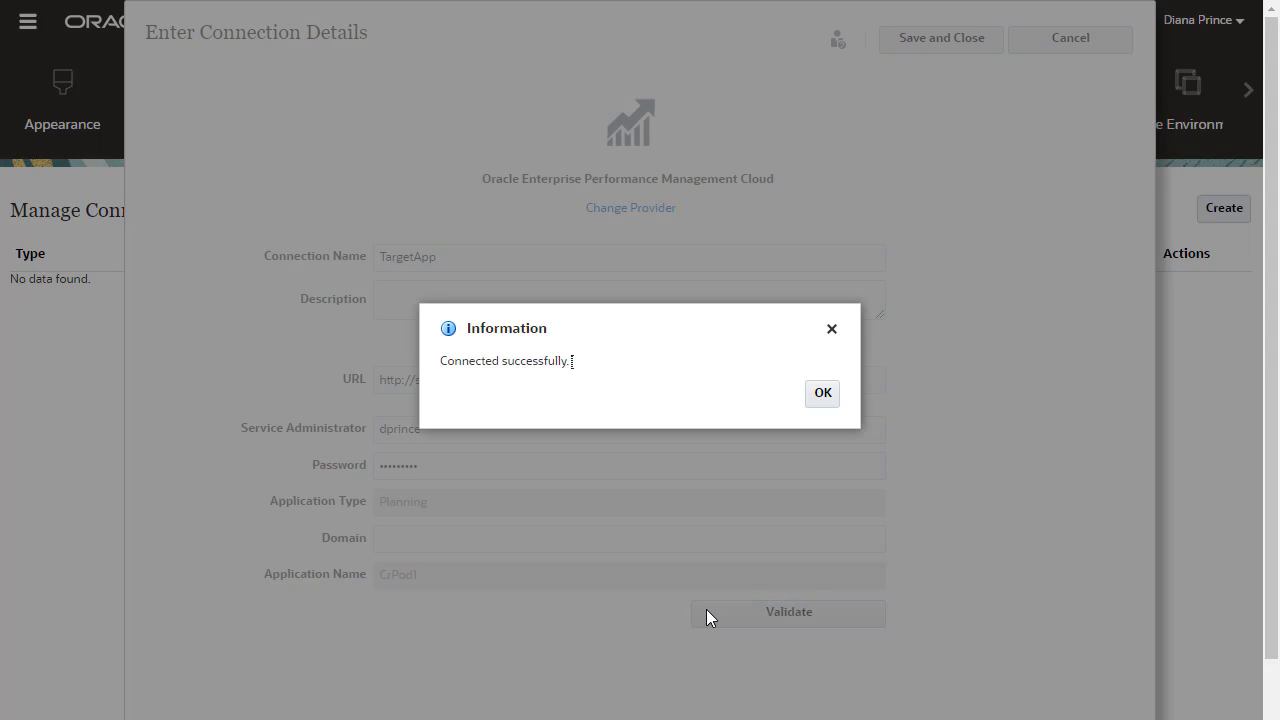
click(821, 394)
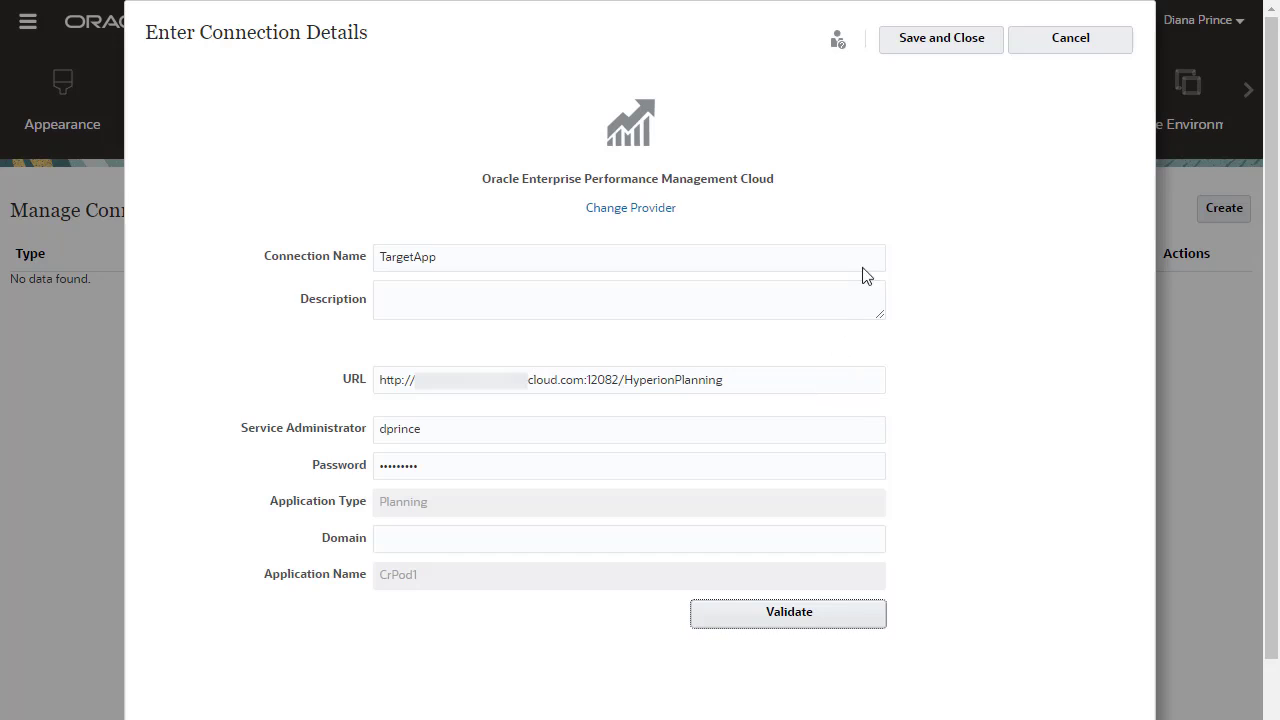
click(946, 42)
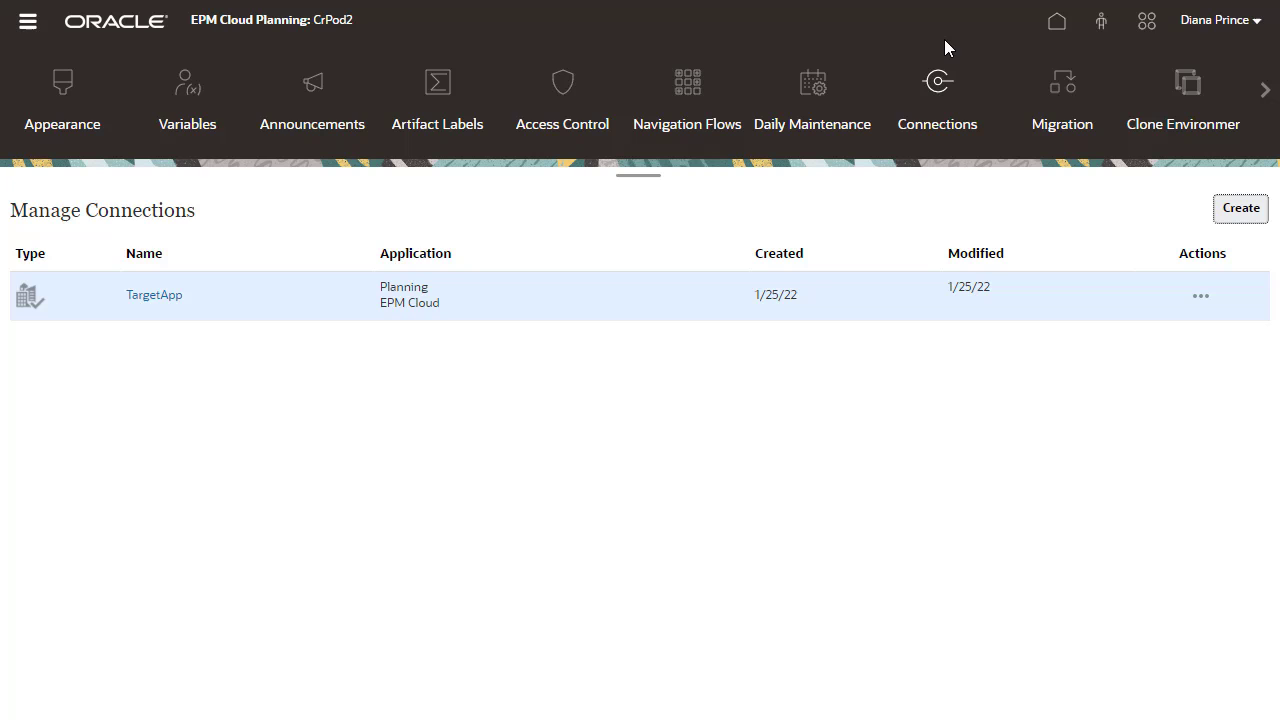
In Data Exchange, create a data map named CrossPOD with Plan1 as the source cube
click(1054, 26)
click(482, 462)
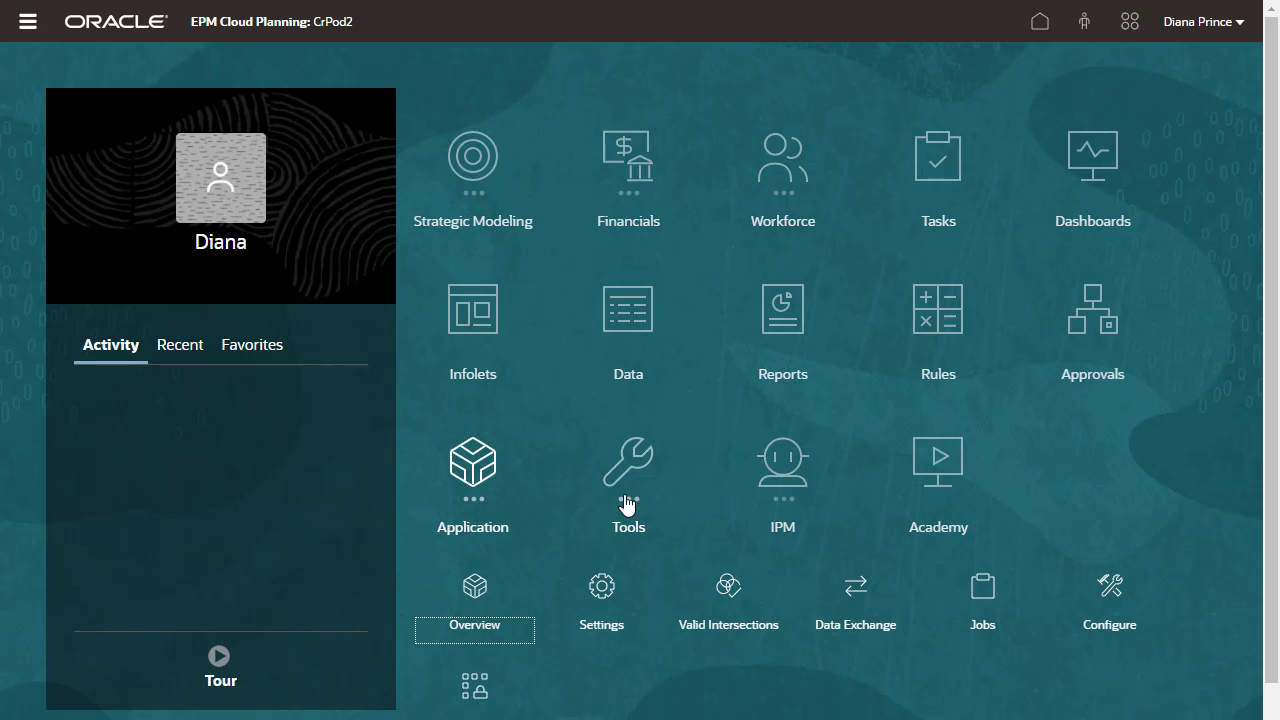
click(838, 586)
click(180, 712)
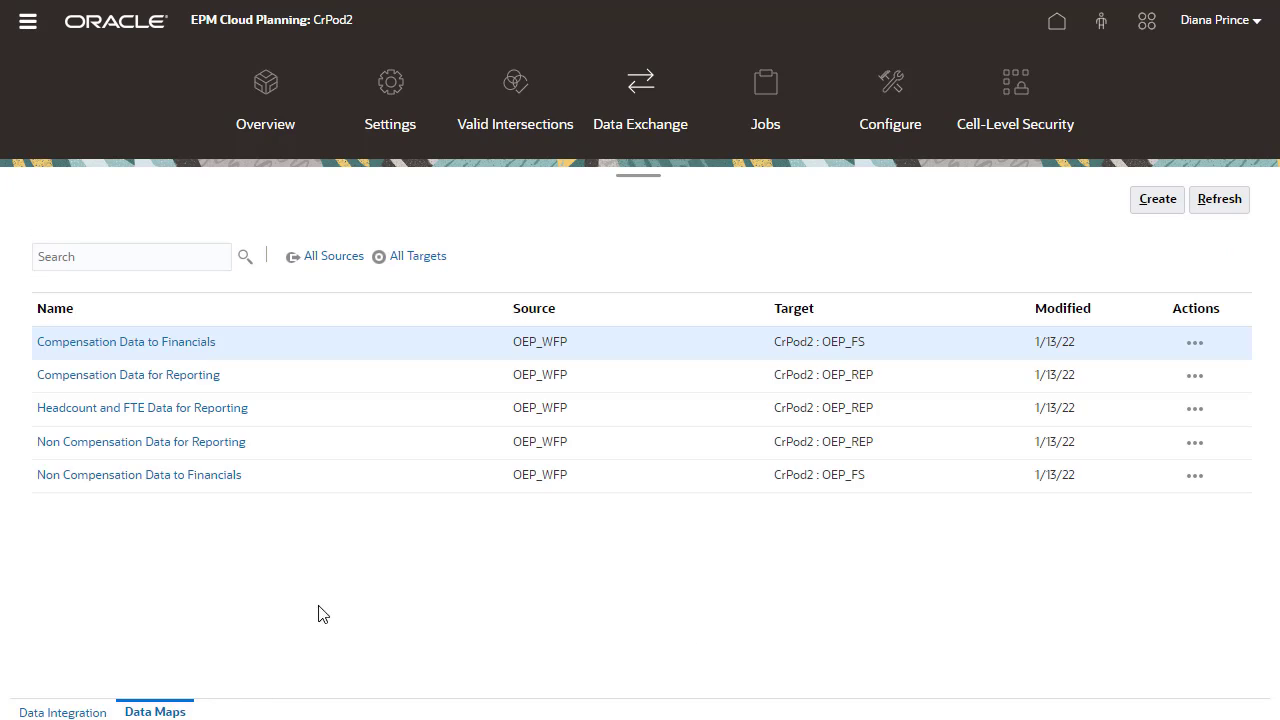
click(1140, 197)
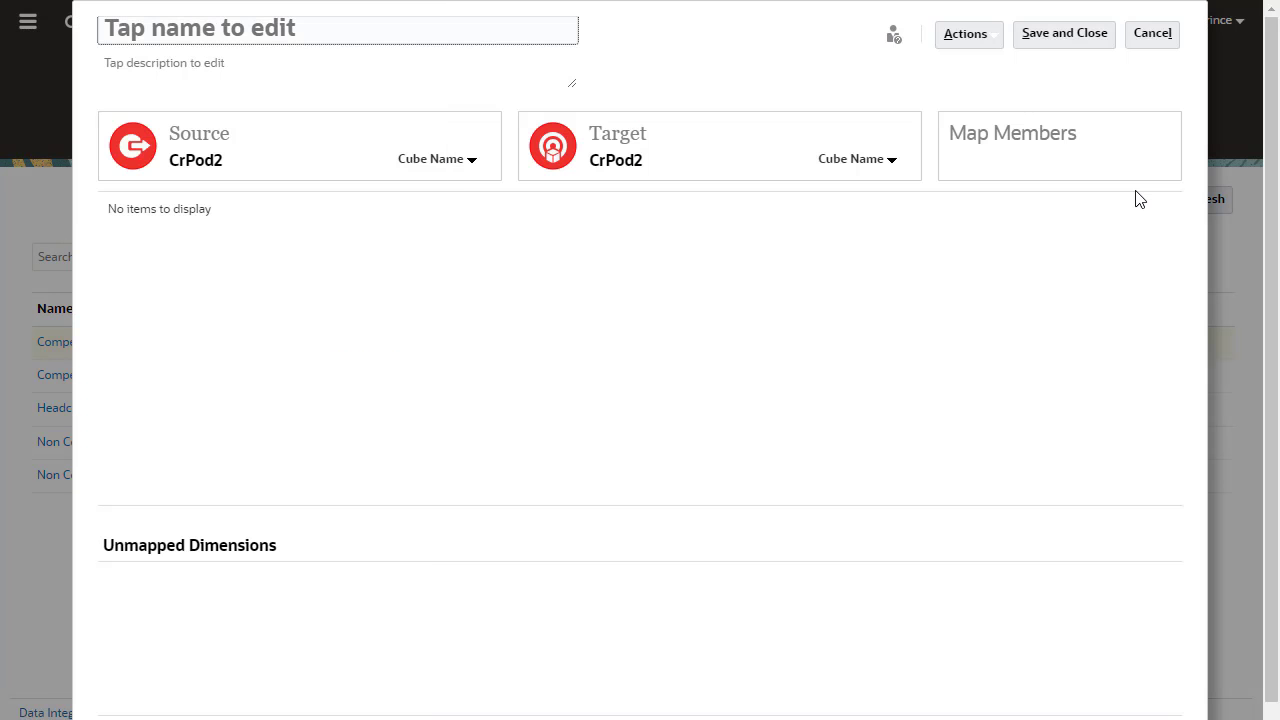
click(475, 36)
text(CrossPOD)
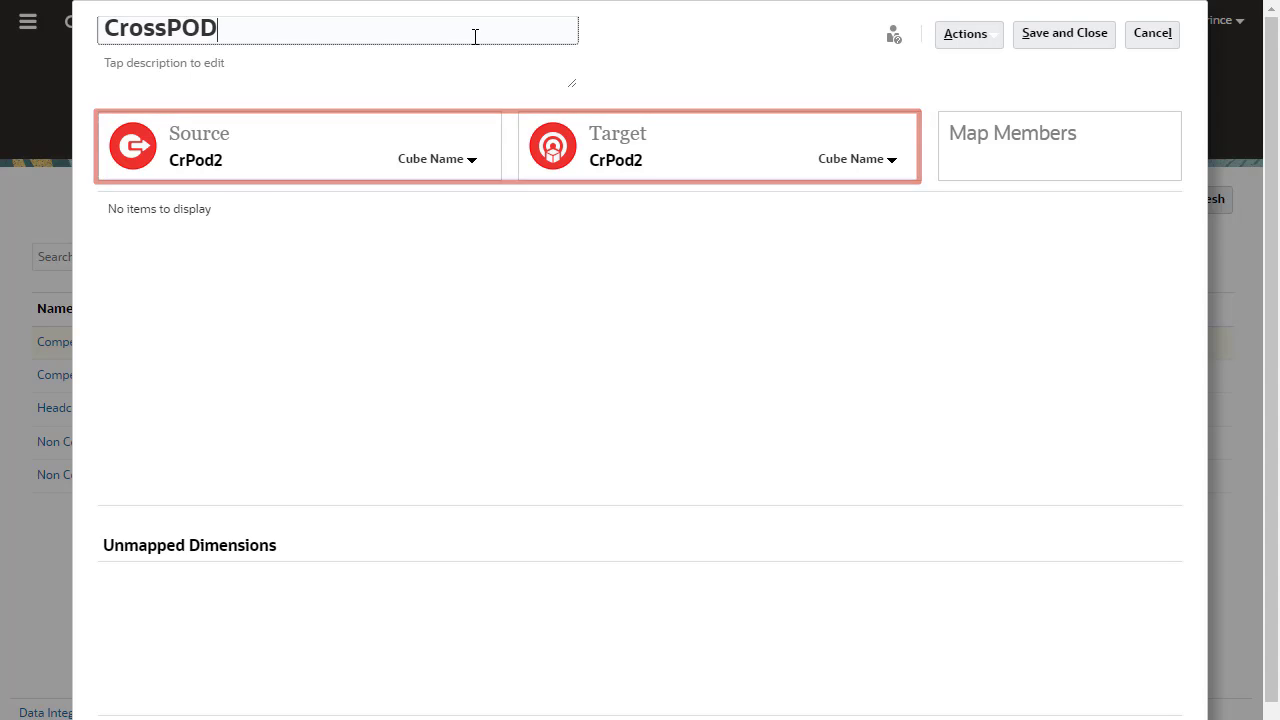
click(471, 160)
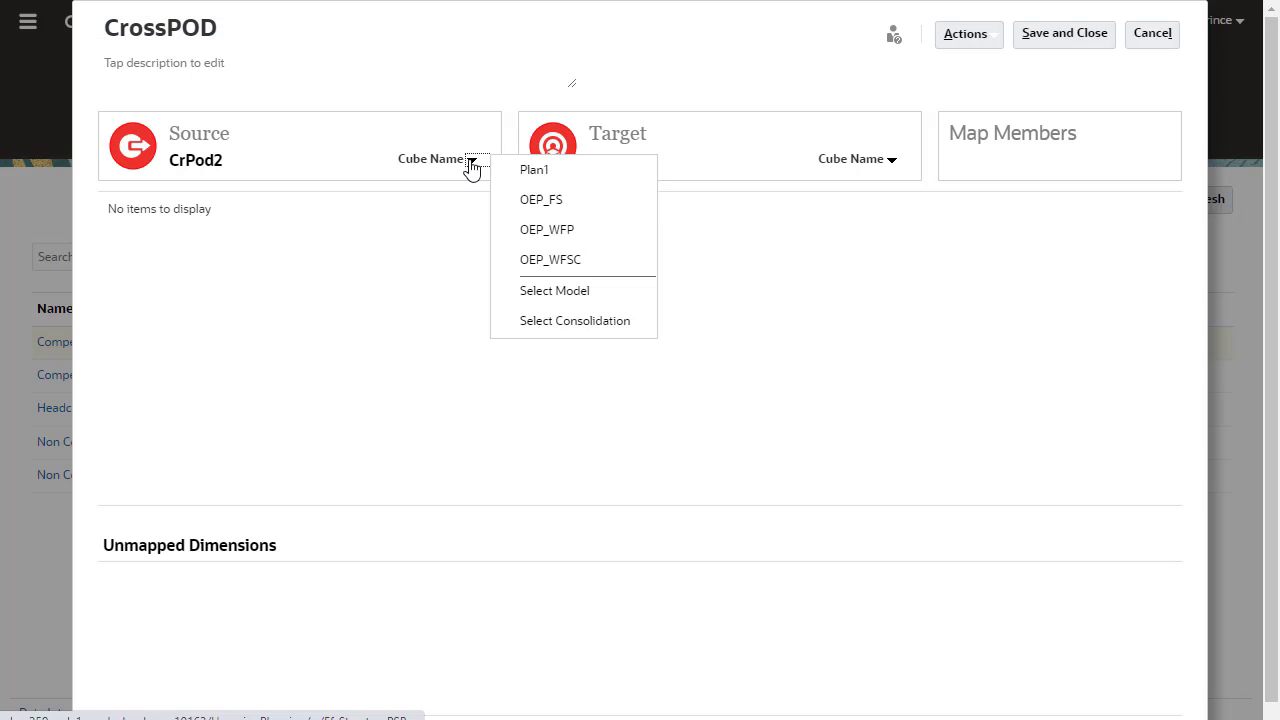
click(535, 168)
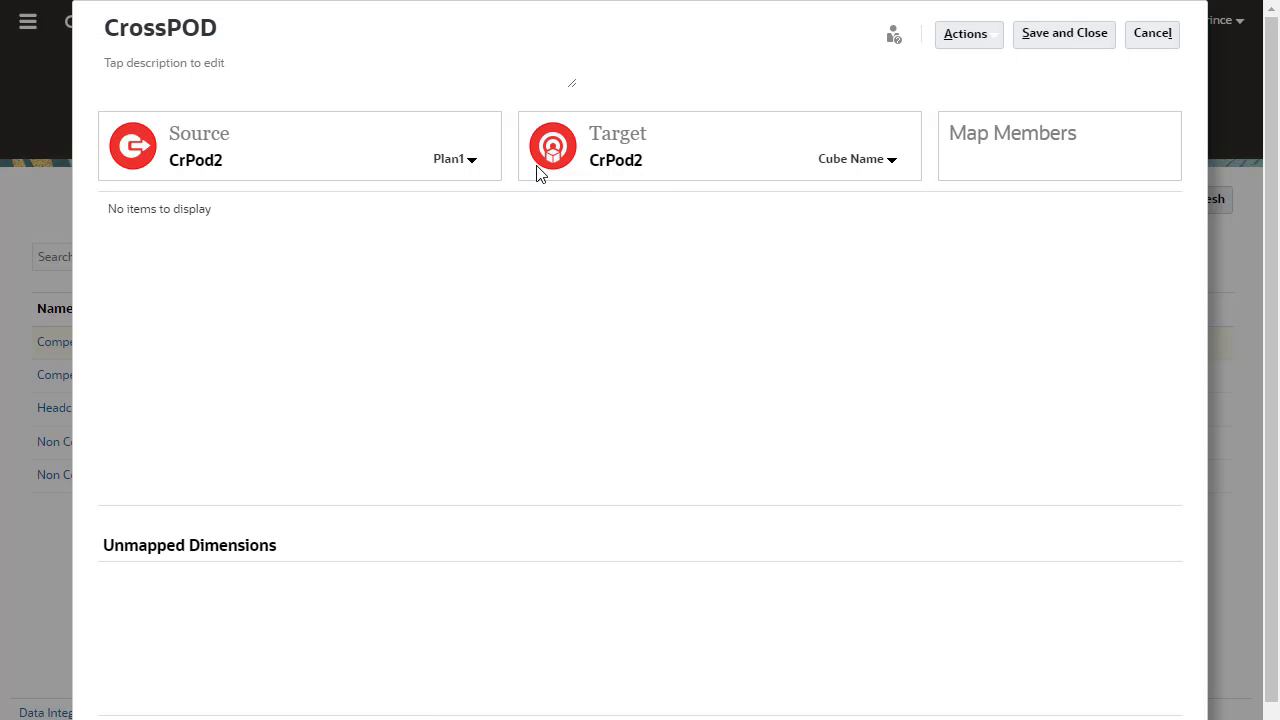
Set the target to the remote cube CrPod1 through the TargetApp connection
click(900, 166)
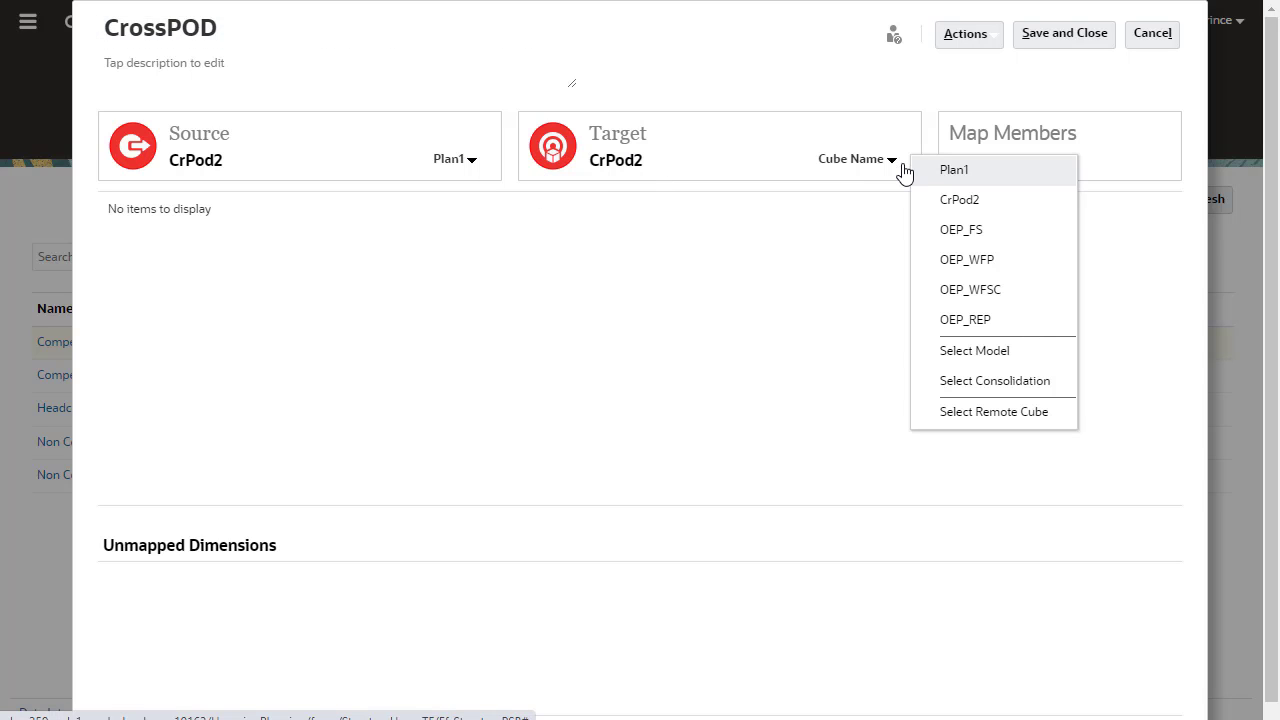
click(1012, 412)
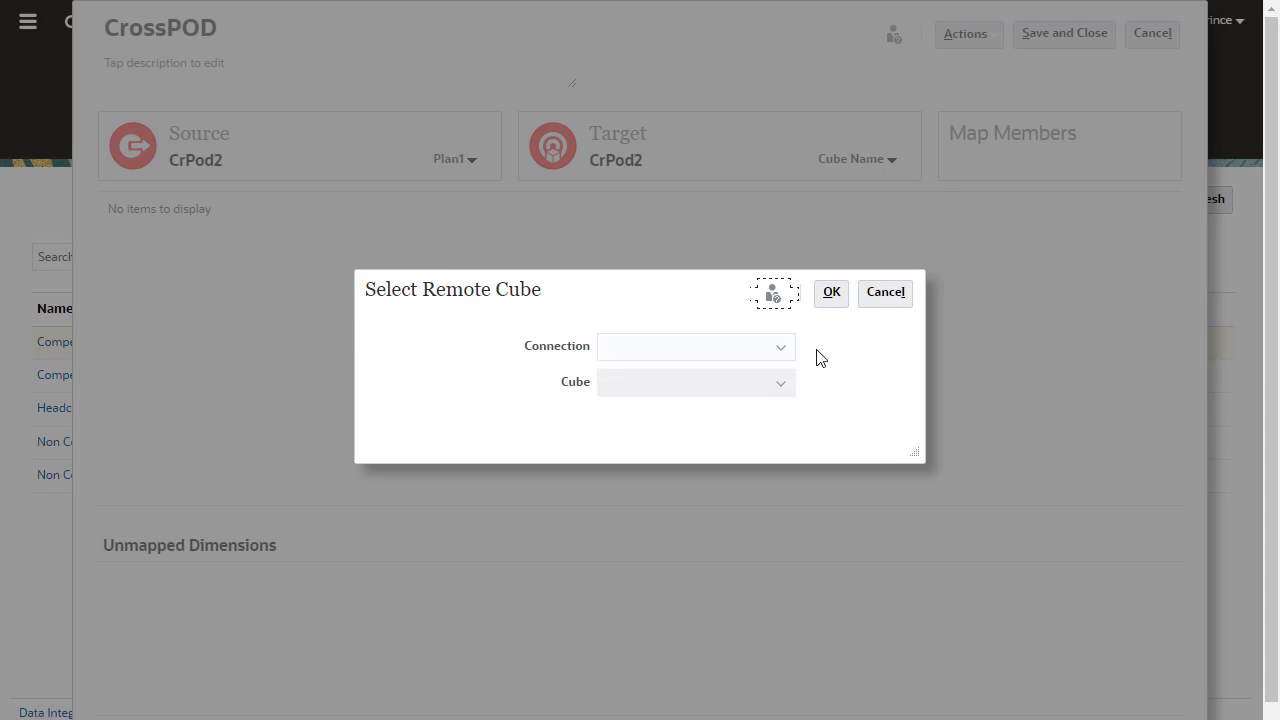
click(790, 355)
click(760, 400)
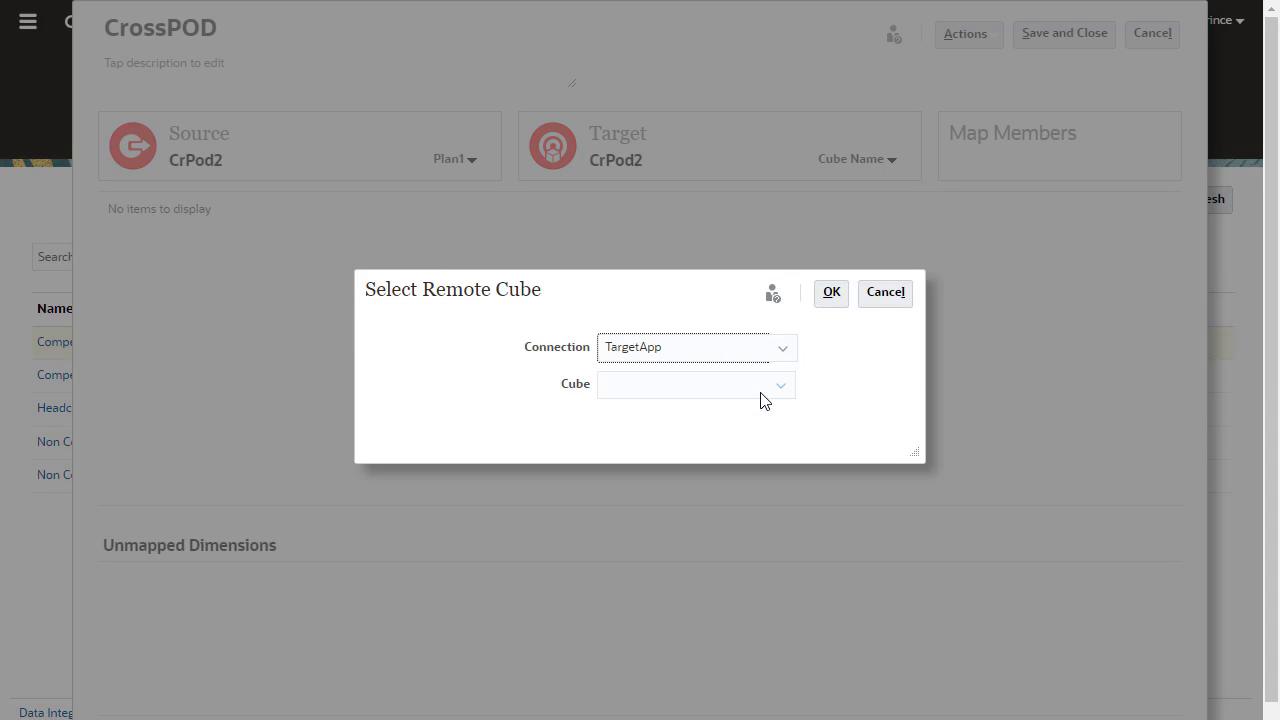
click(778, 394)
click(745, 464)
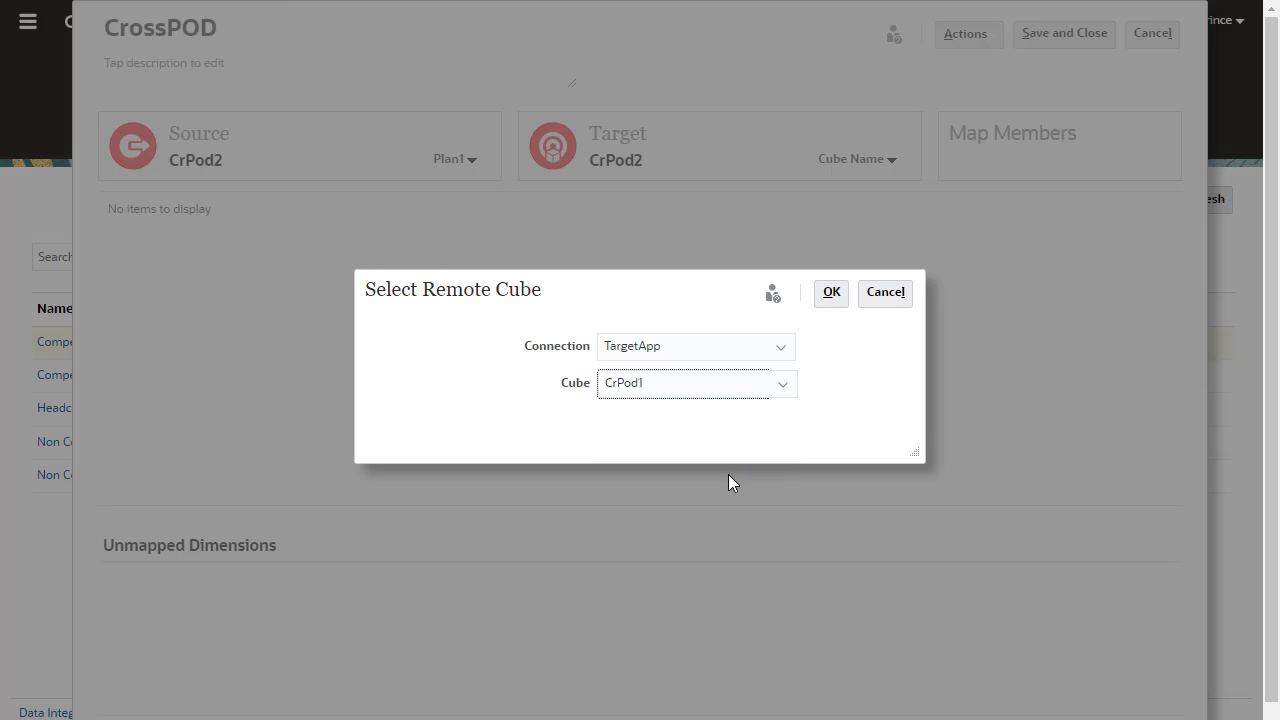
click(833, 295)
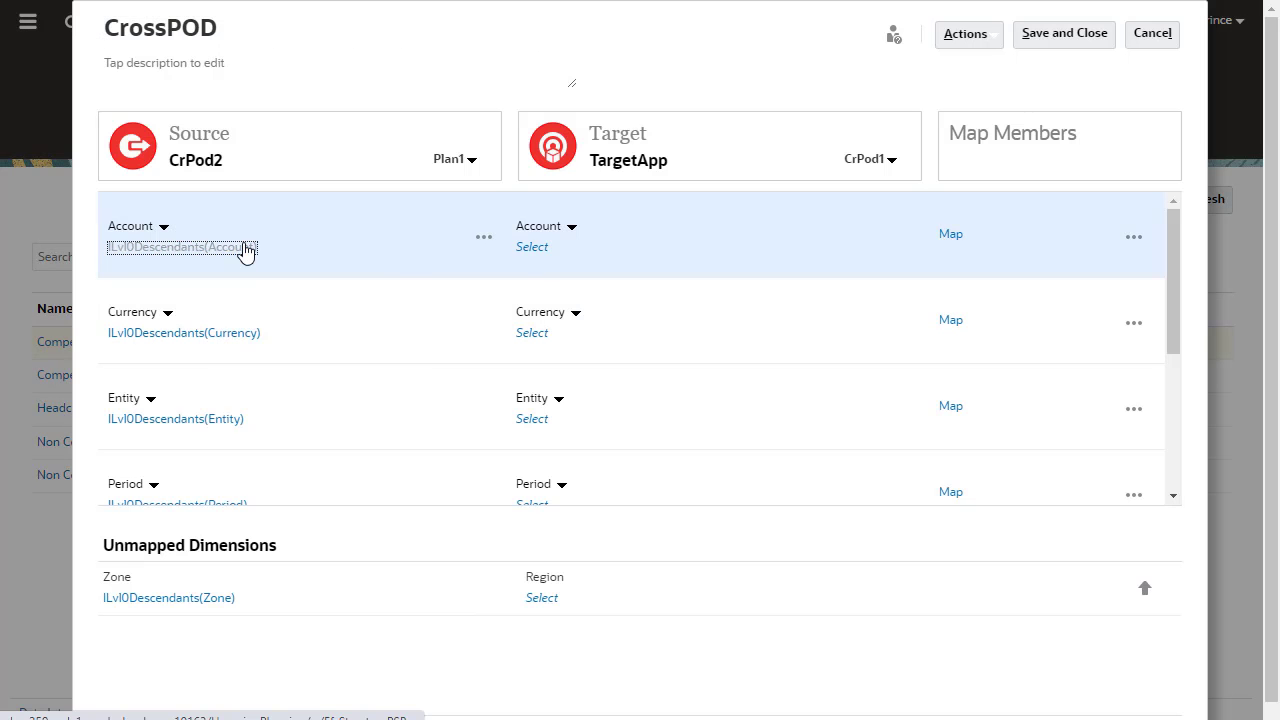
Open the source Account member selection and close it without changes
click(246, 249)
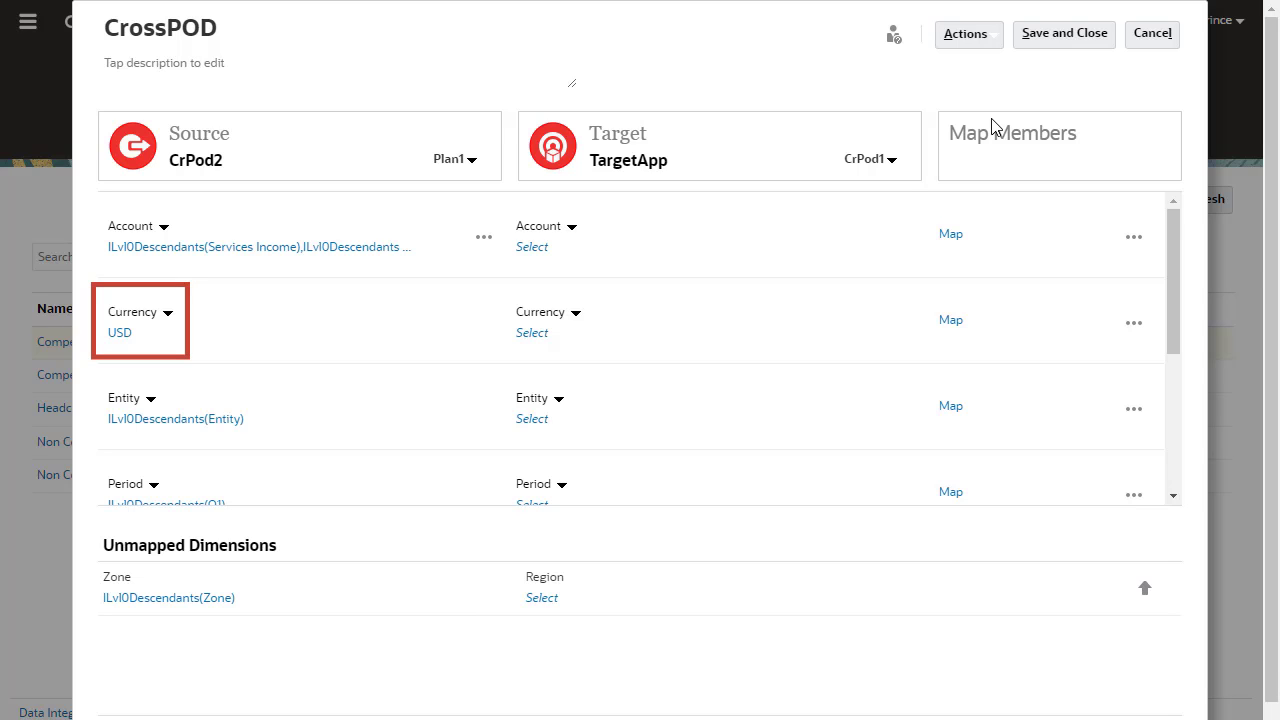
click(1172, 497)
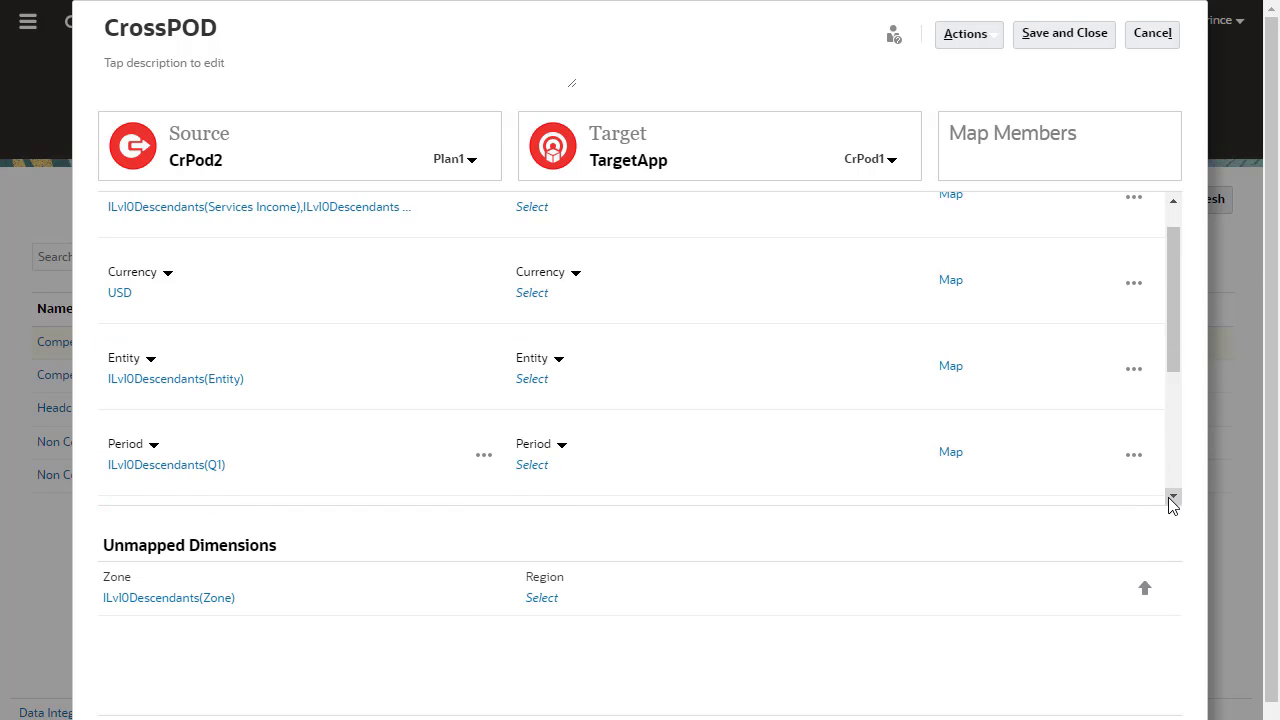
click(1172, 497)
click(1172, 497)
click(1172, 497)
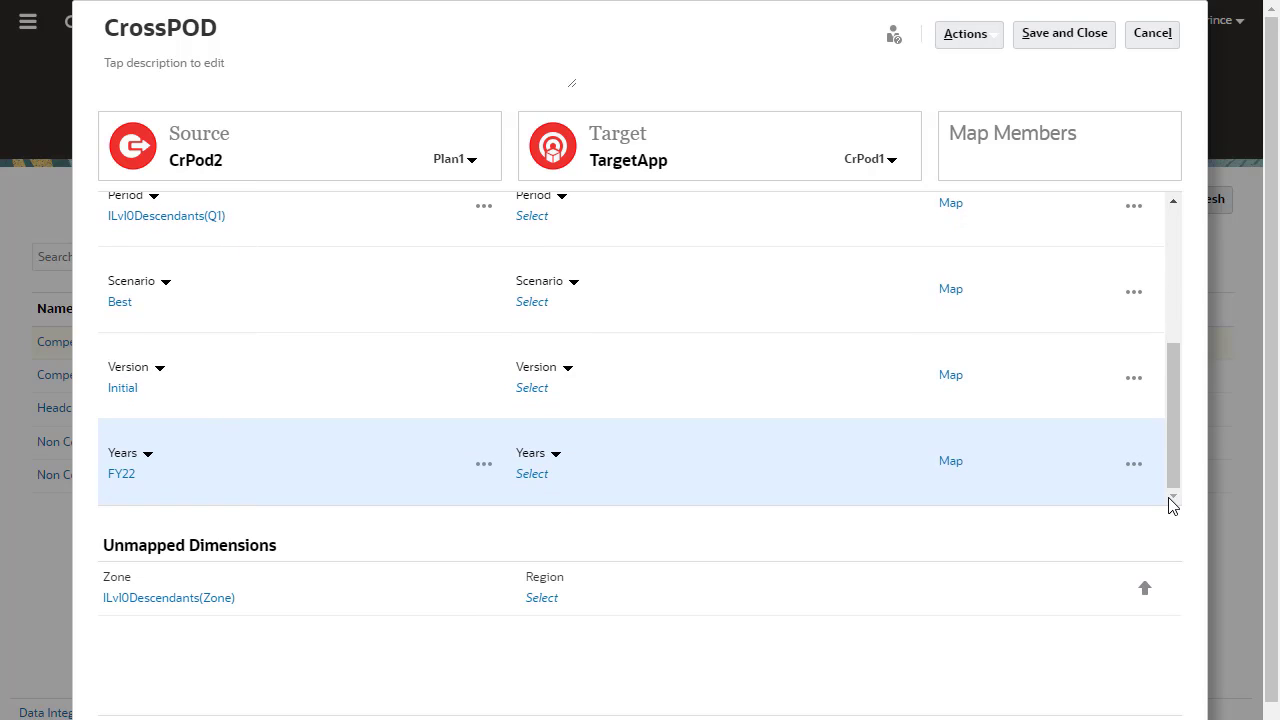
click(1176, 214)
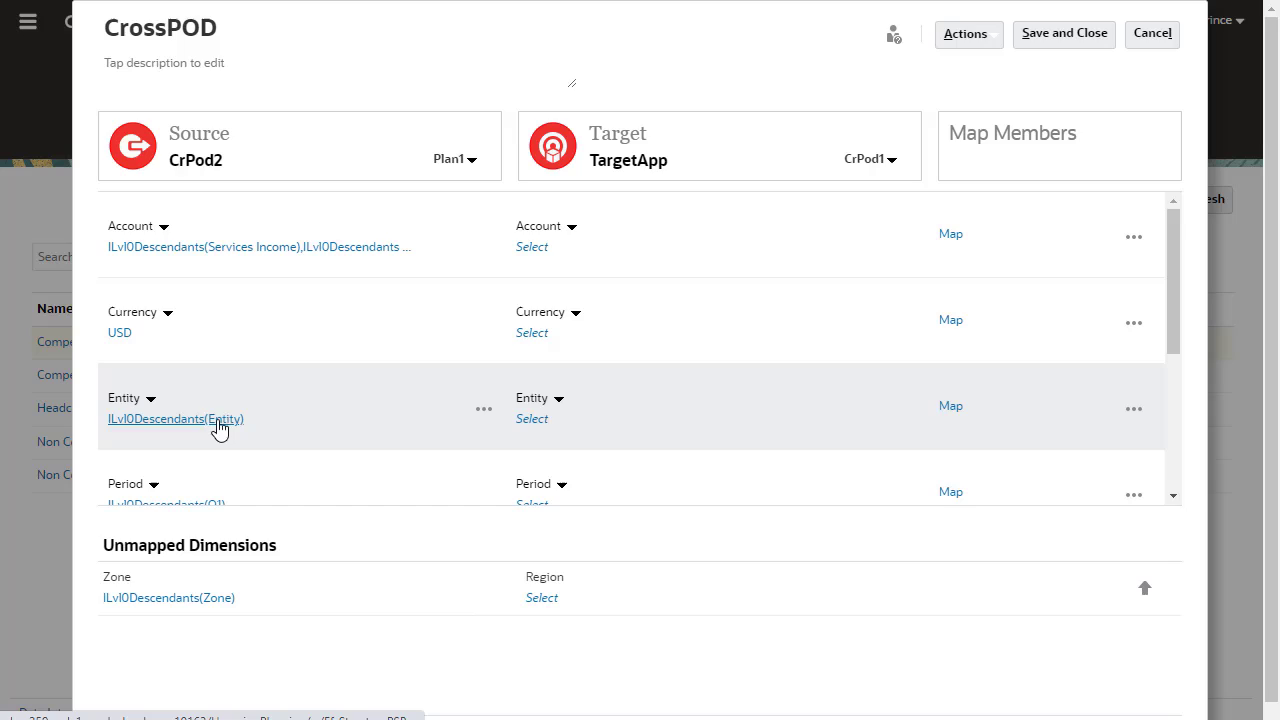
Clear the source Entity selection and add the DefaultEntity substitution variable
click(221, 421)
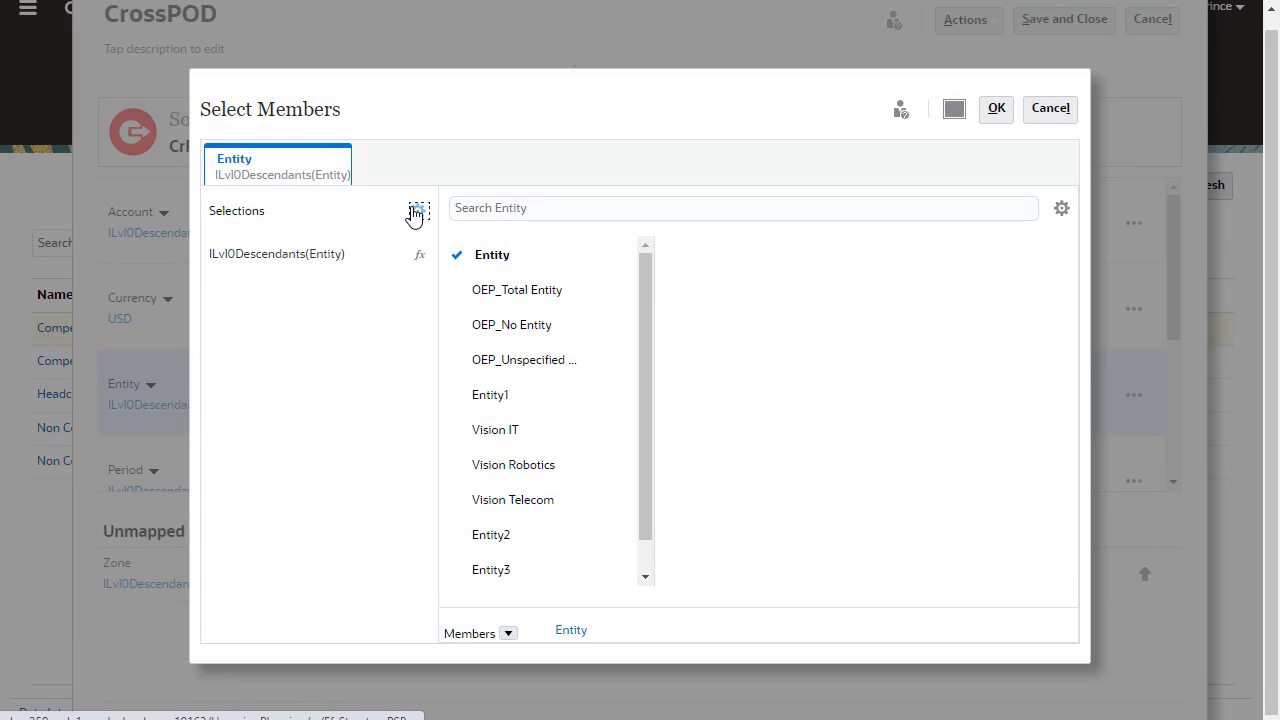
click(417, 211)
click(377, 265)
click(508, 633)
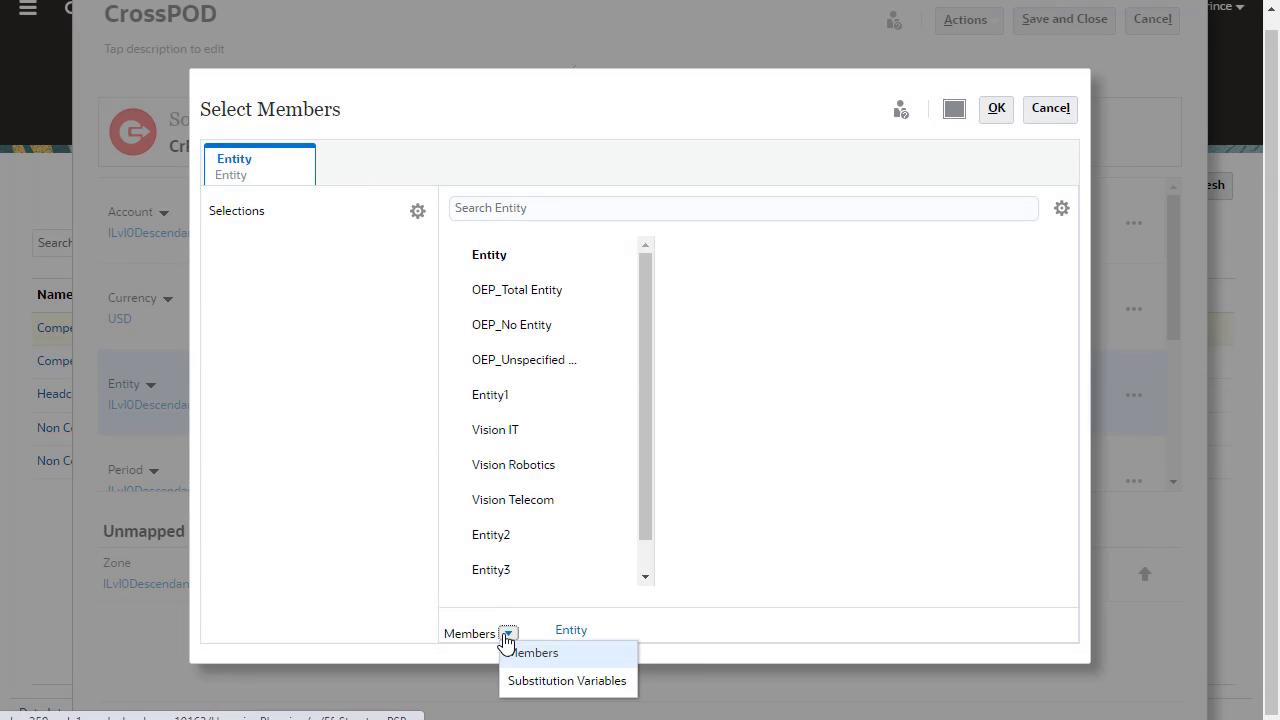
click(576, 690)
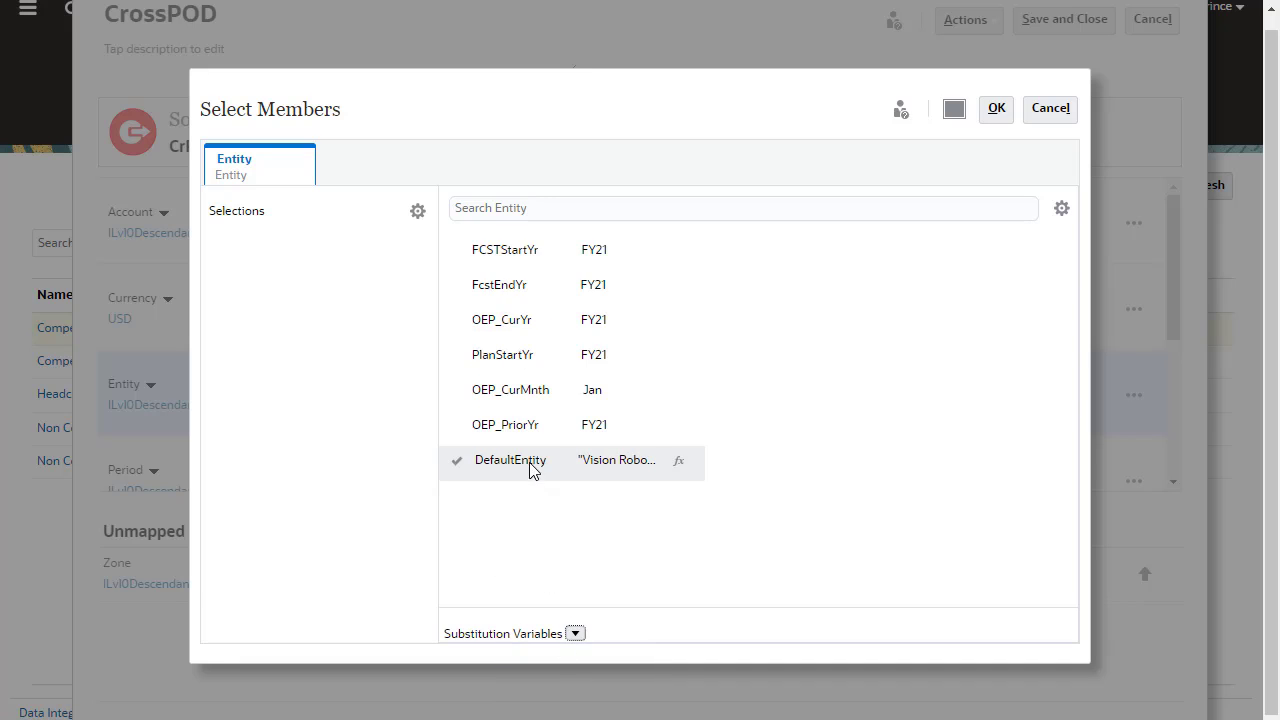
click(527, 466)
Add Vision IT to the Entity members and confirm the selection
click(576, 633)
click(592, 652)
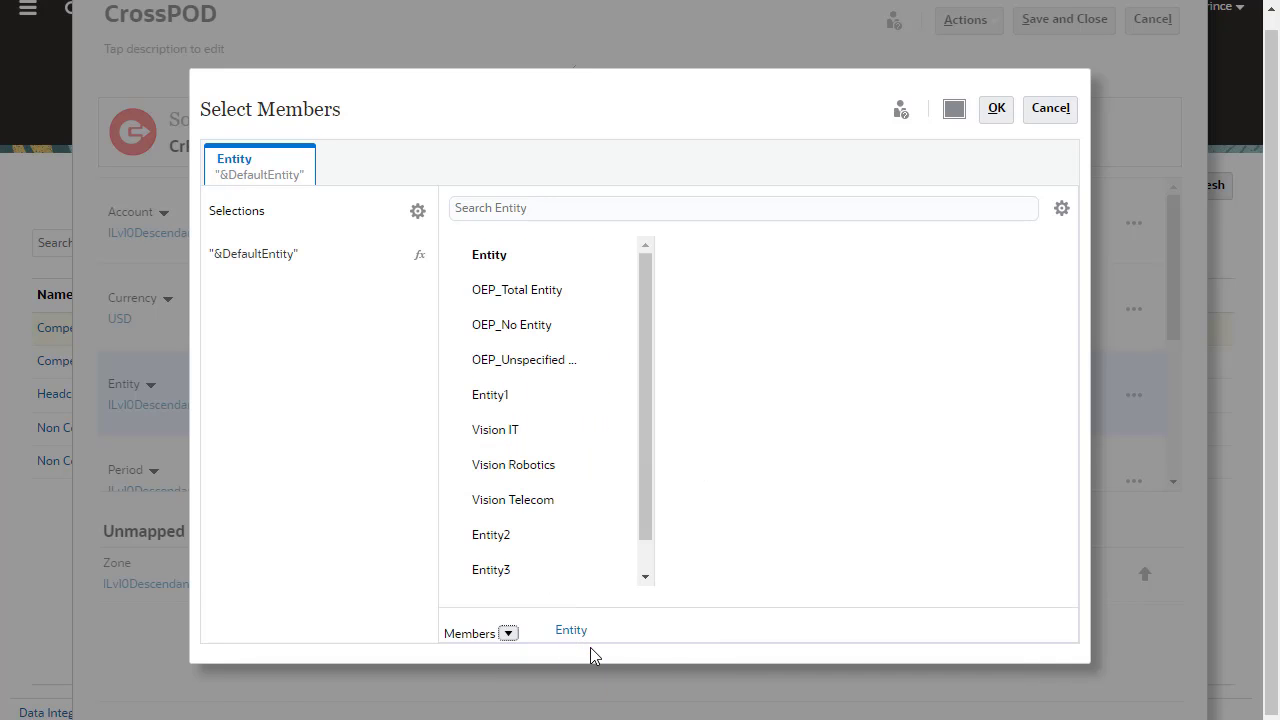
click(455, 438)
click(997, 114)
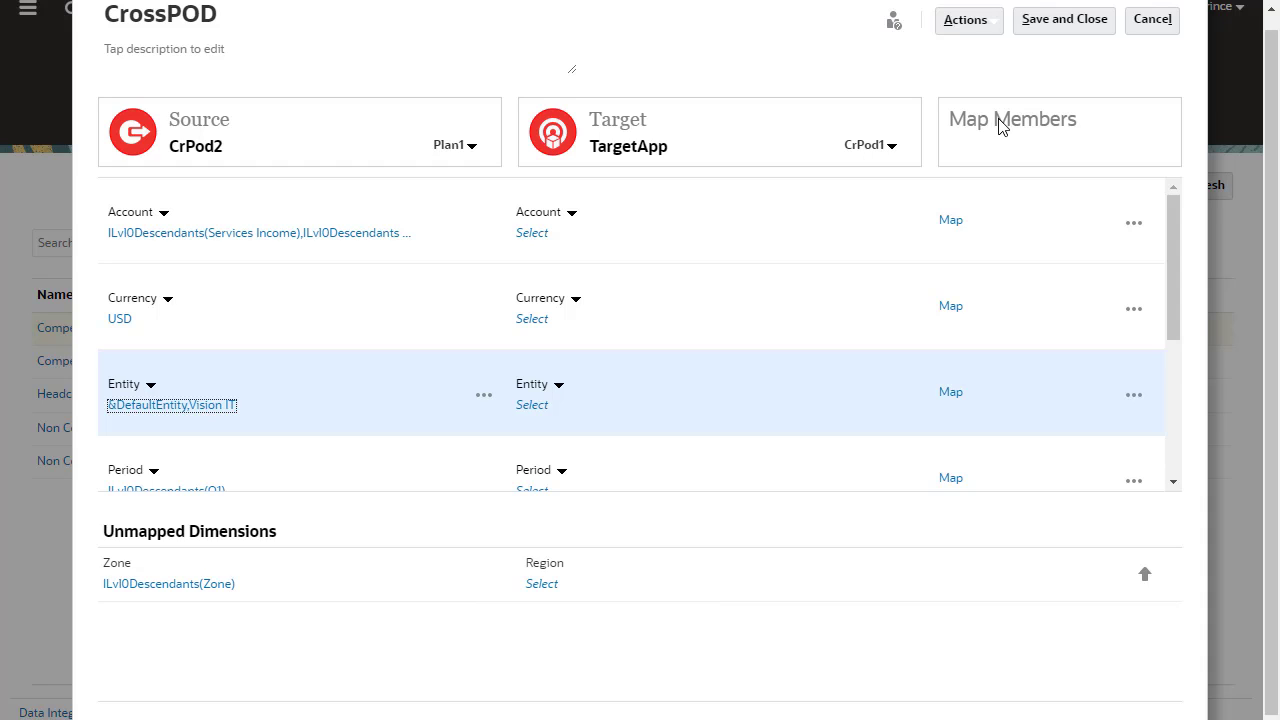
Map Consulting, Training and Support Income to Consulting, Training and Support Revenue
click(955, 224)
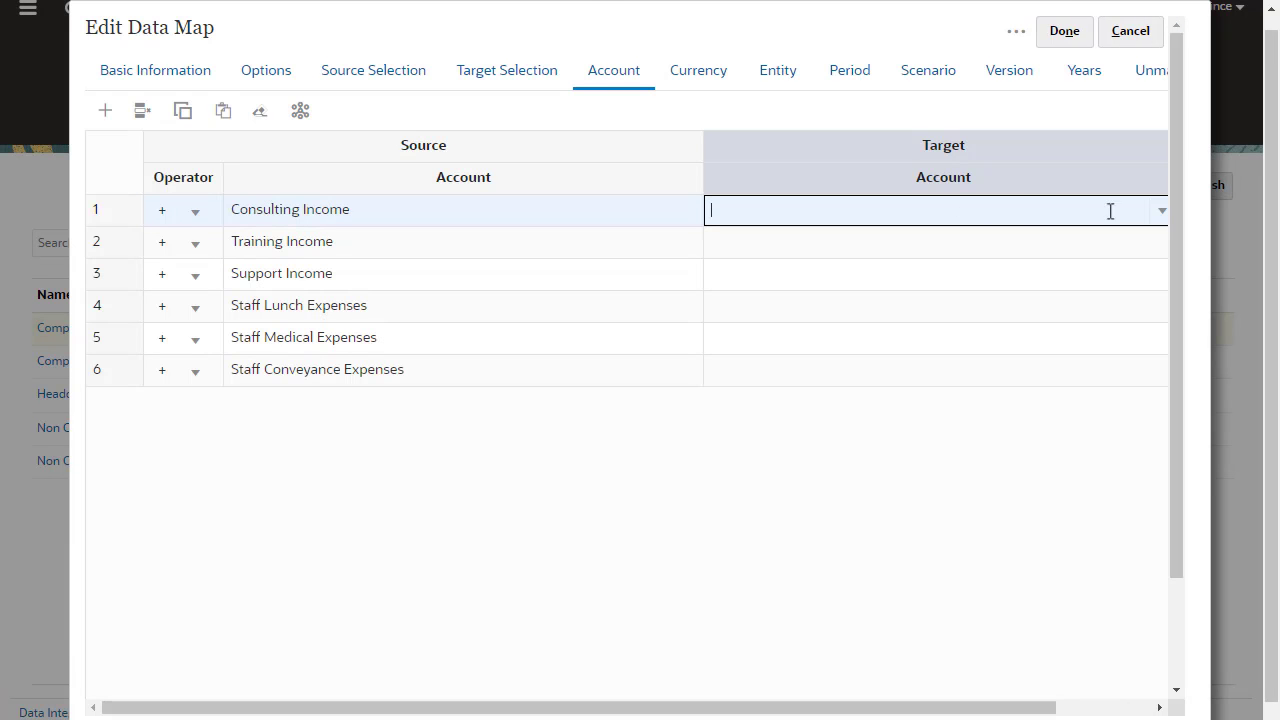
click(1160, 212)
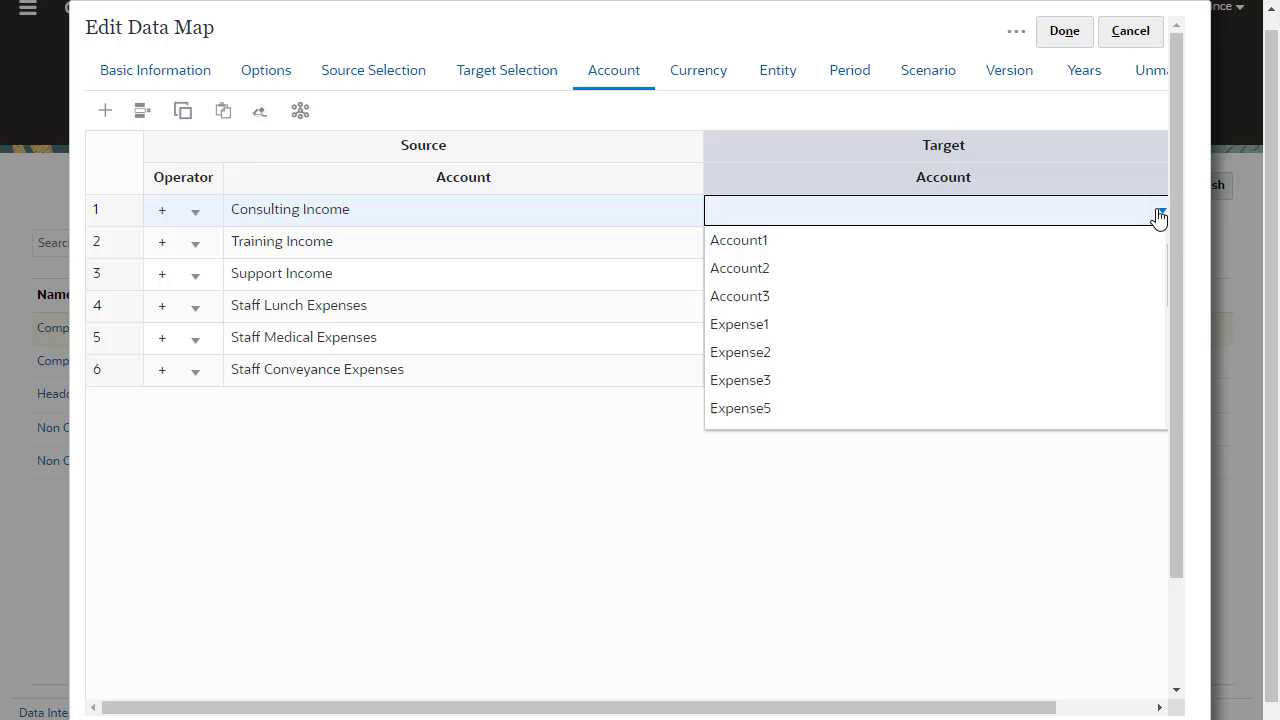
text(Con)
click(1081, 265)
click(1105, 243)
click(1166, 243)
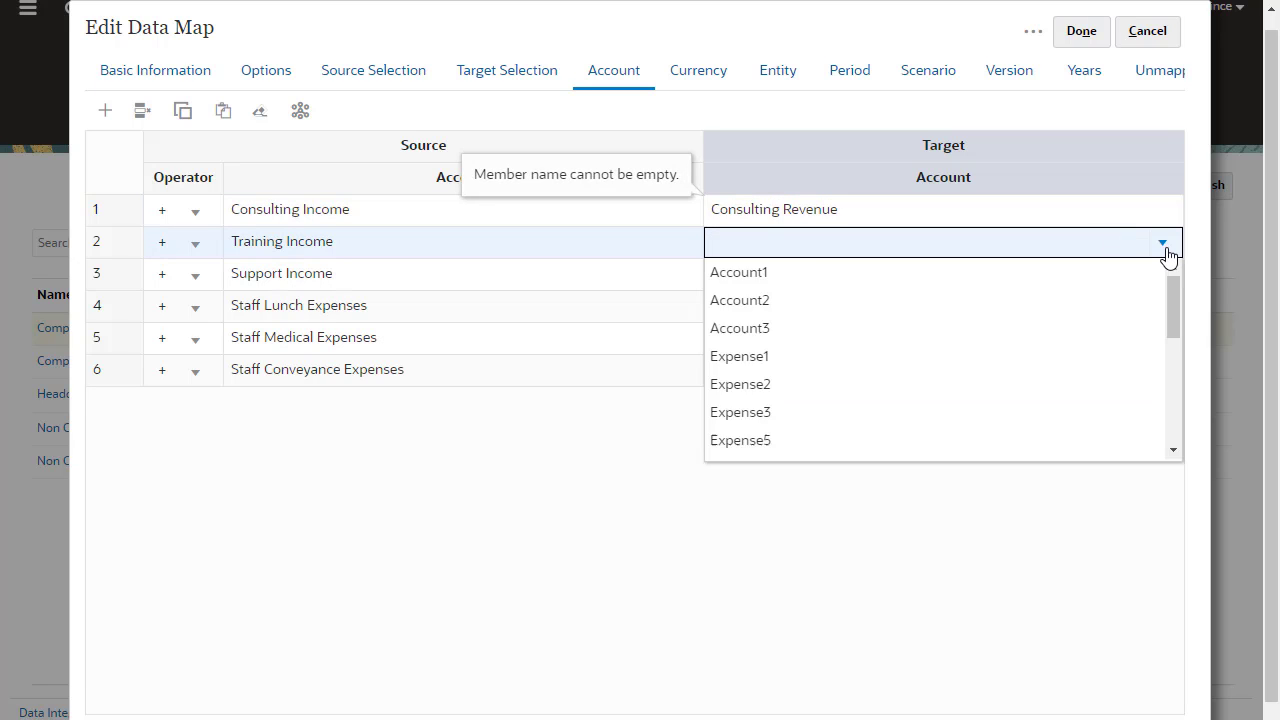
text(tra)
click(1127, 270)
click(1162, 274)
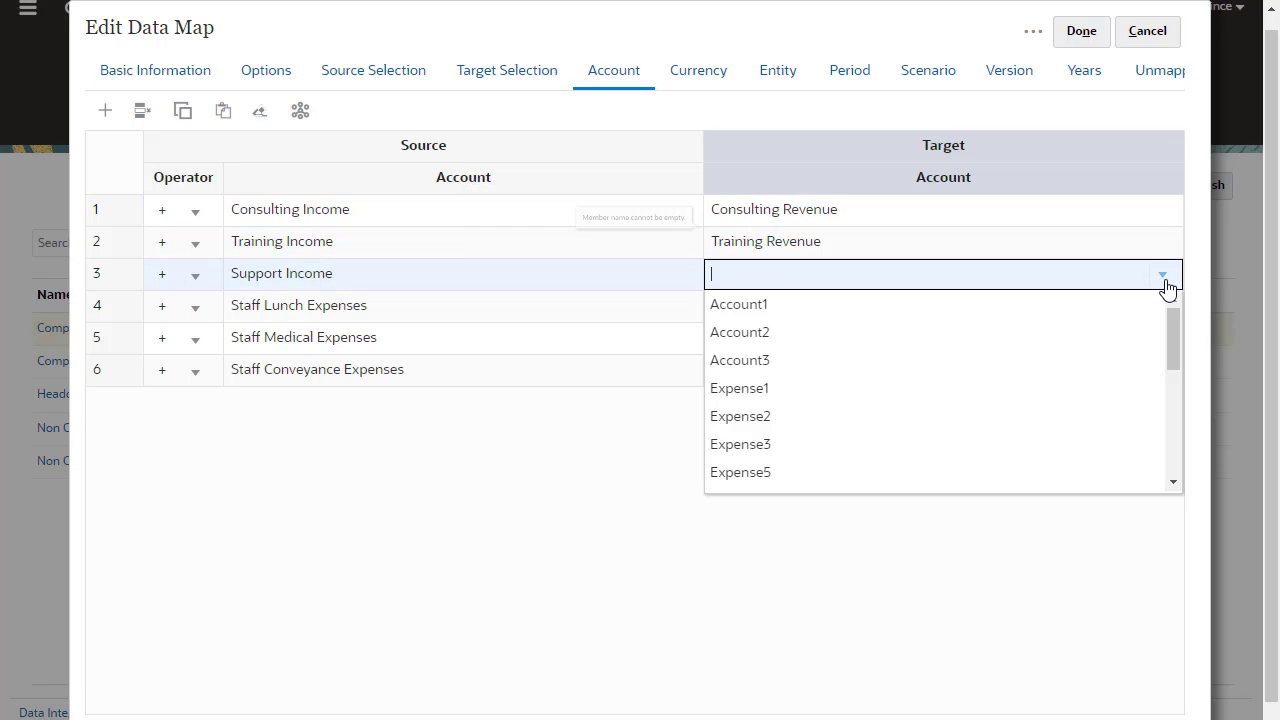
text(Sup)
click(1078, 333)
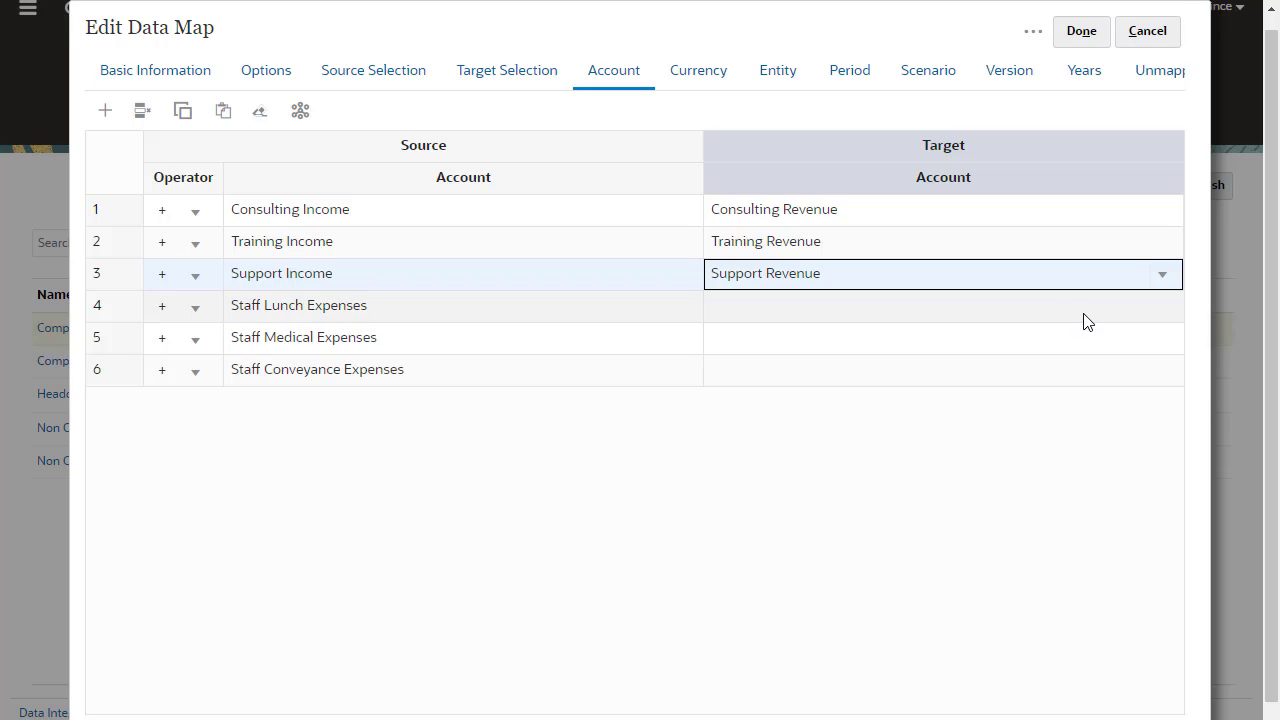
Map Staff Lunch, Medical and Conveyance Expenses to Employee Non-Cash Benefits
click(1097, 317)
click(1160, 314)
text(Emplo)
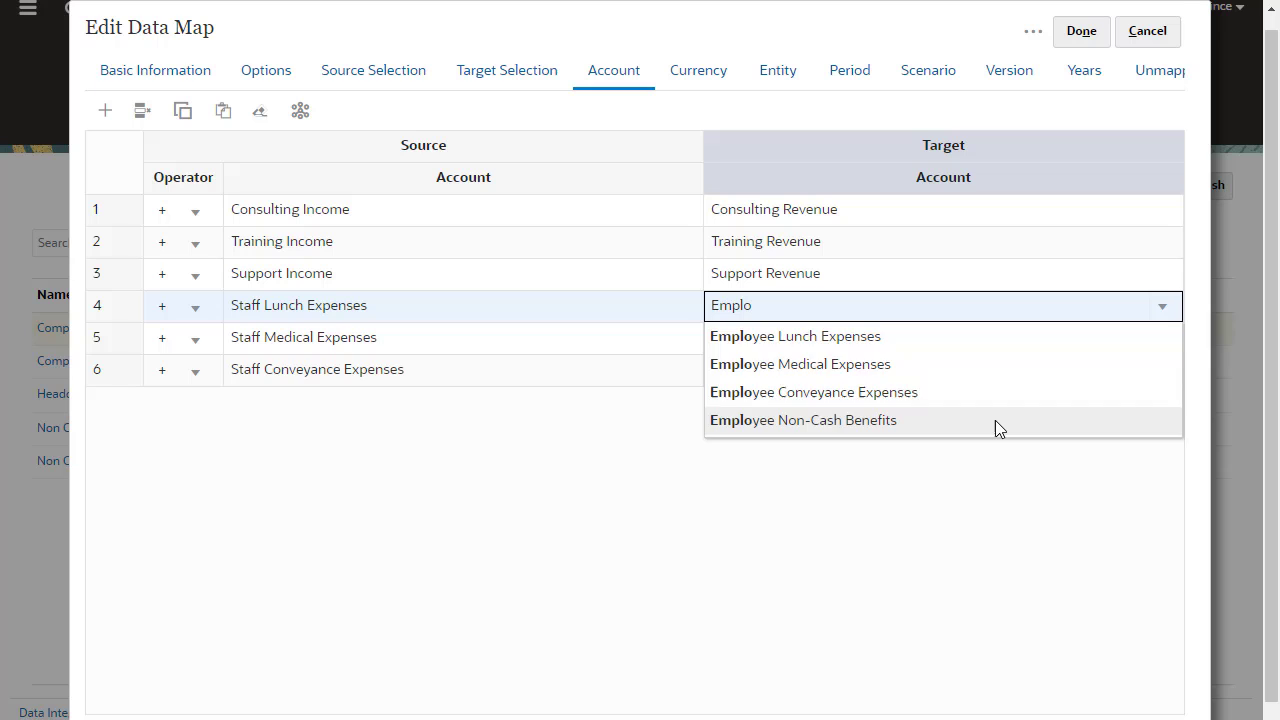
click(997, 422)
click(1066, 340)
text(Emplo)
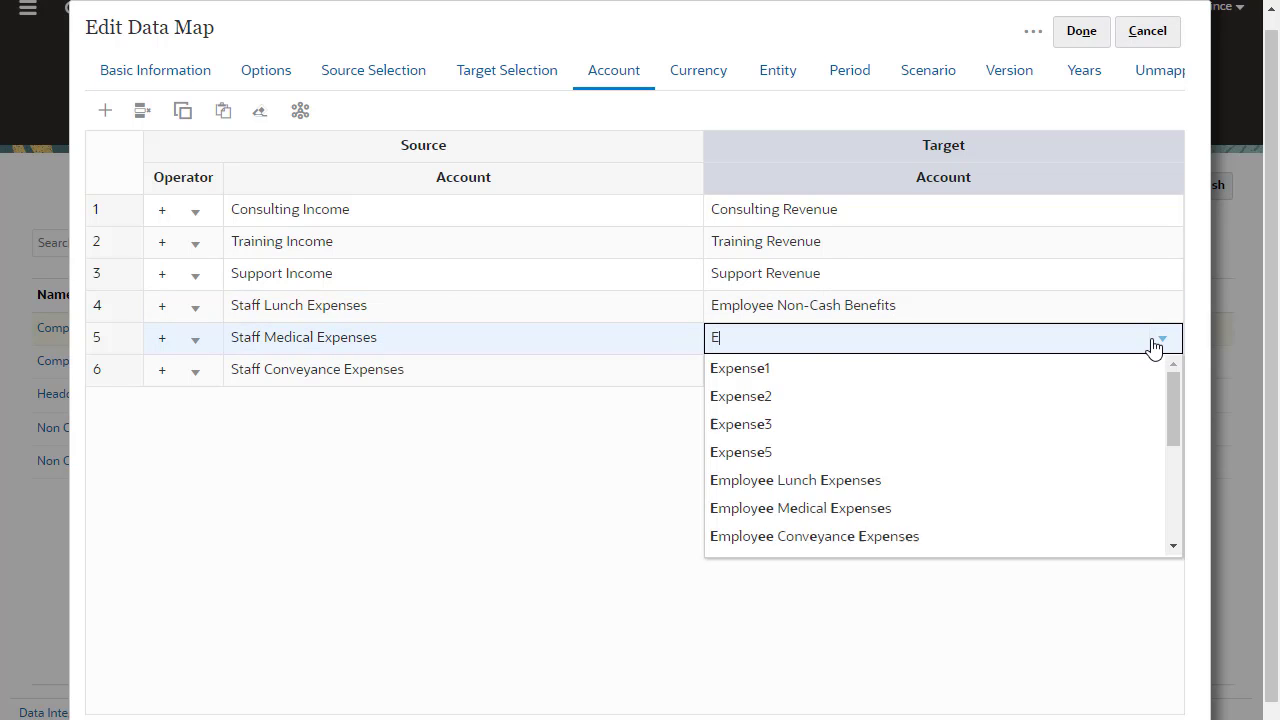
click(1039, 446)
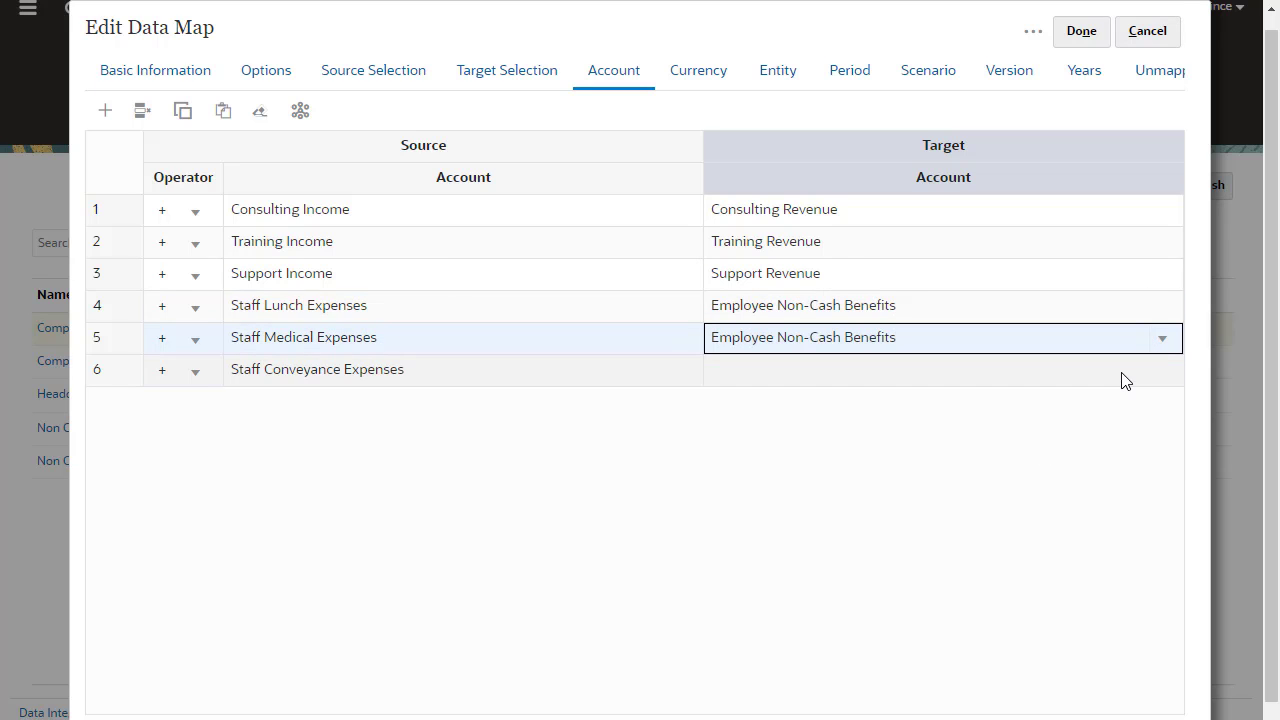
click(1155, 378)
click(1160, 372)
text(Emp)
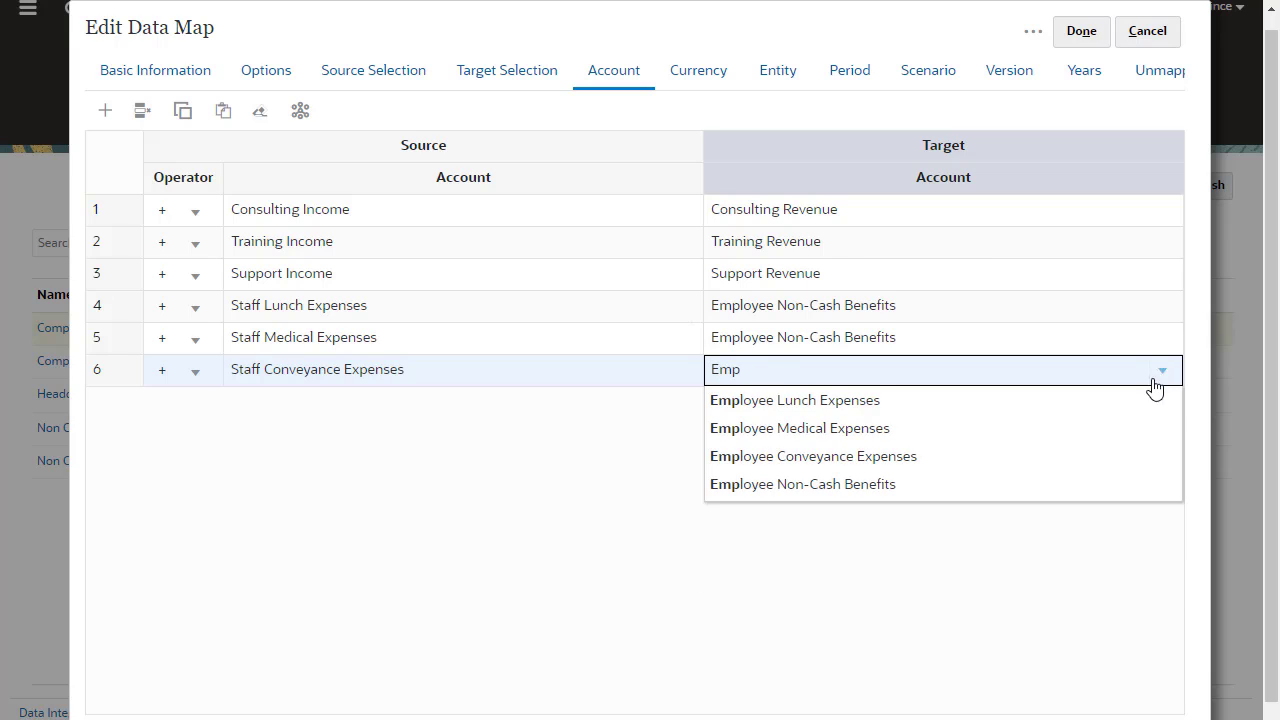
click(1066, 489)
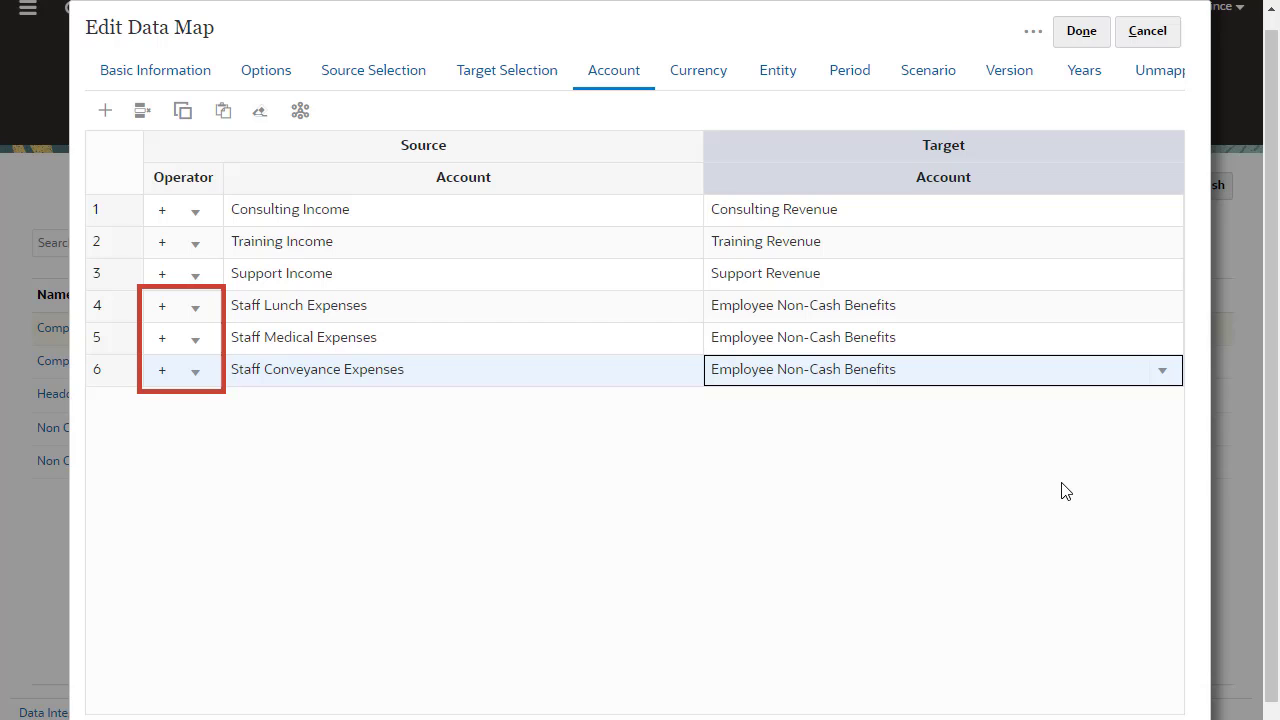
Keep the plus operator on row 4 and finish the account mapping
click(195, 310)
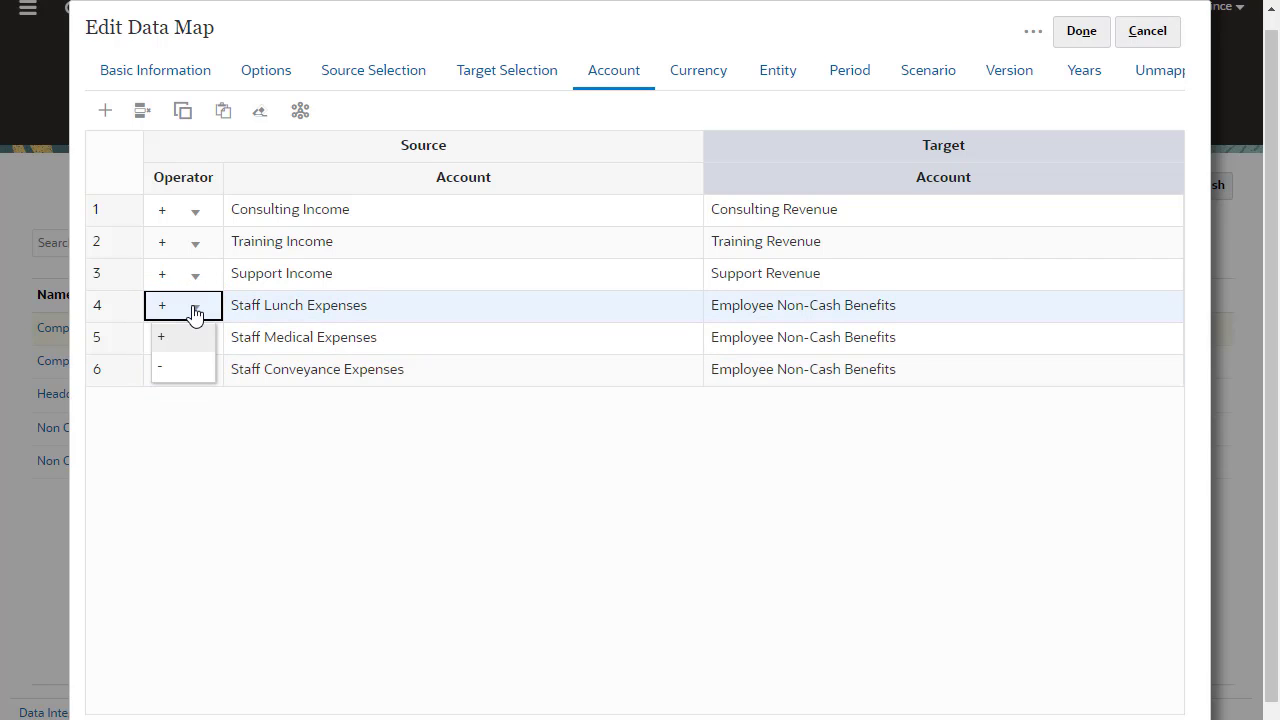
click(194, 337)
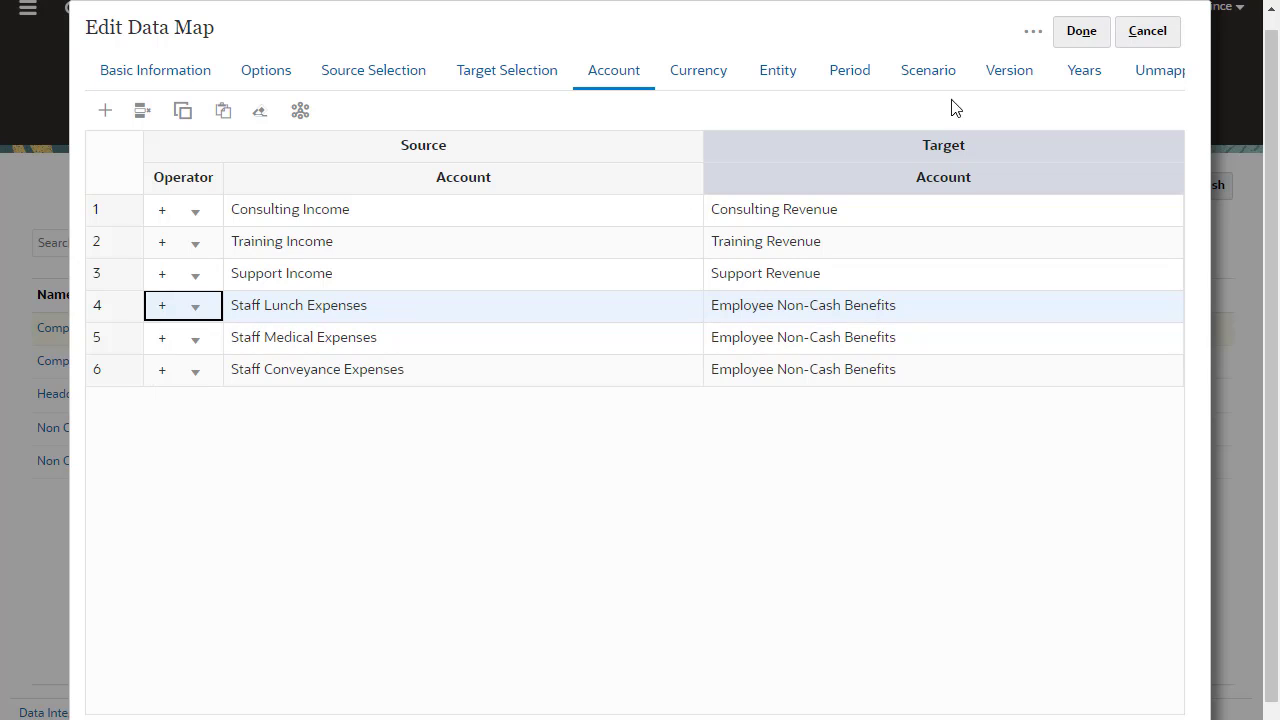
click(1088, 31)
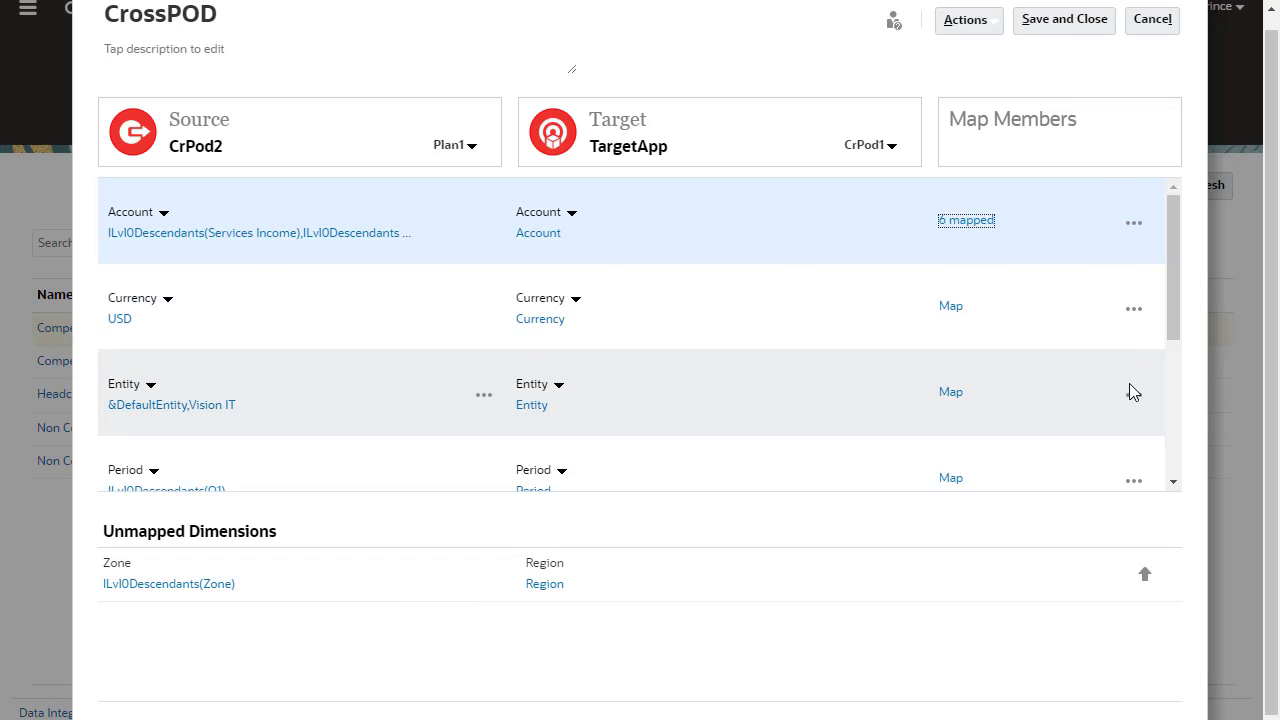
Add Region as a target dimension to the Entity mapping group
click(1133, 396)
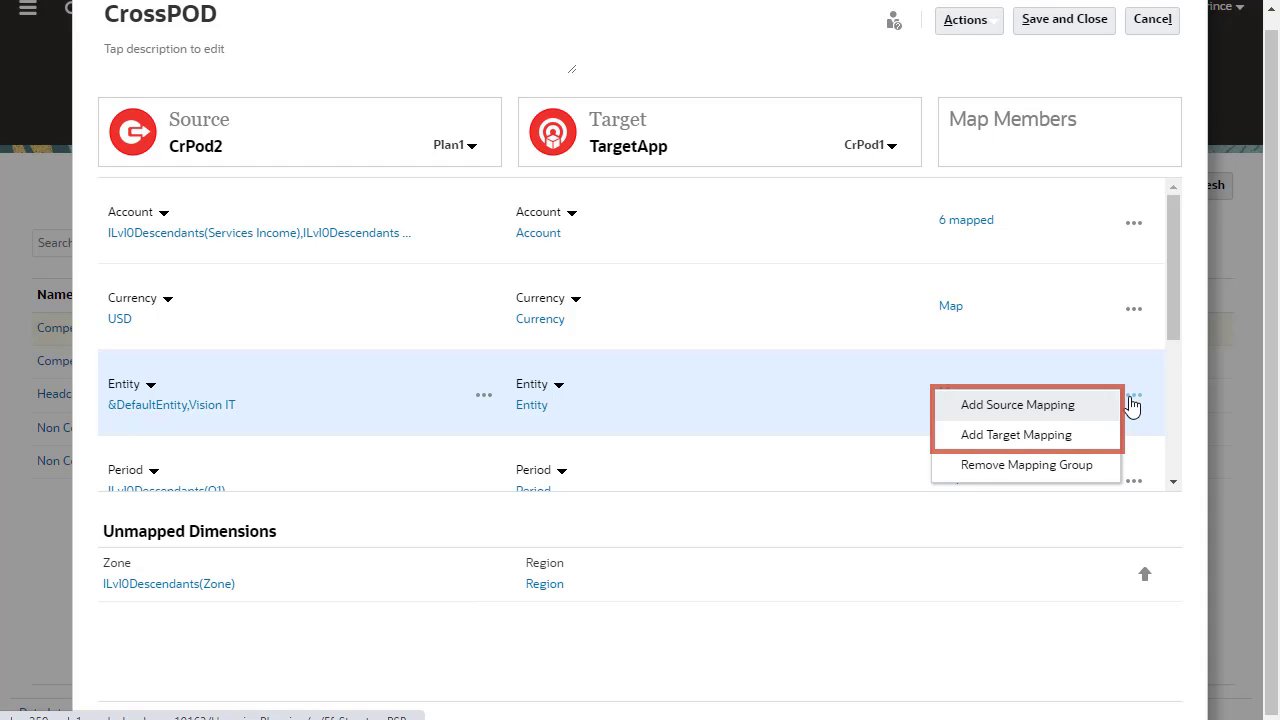
click(1100, 441)
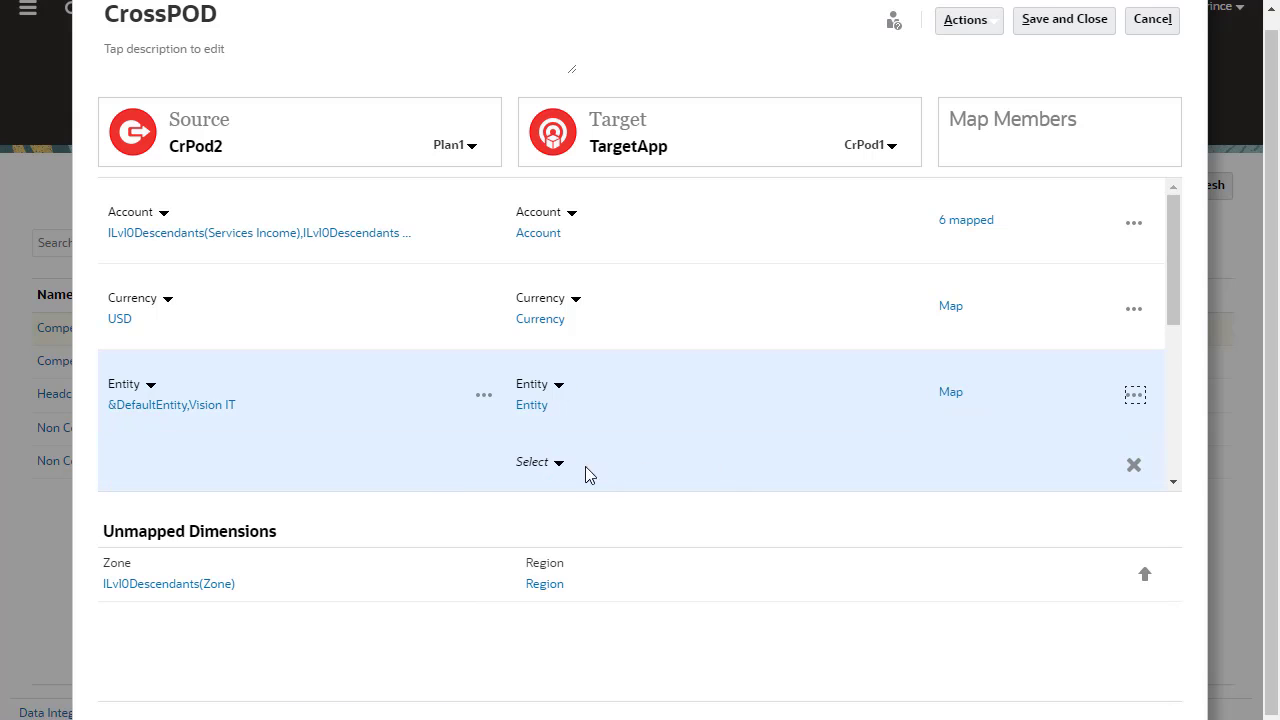
click(557, 463)
click(620, 482)
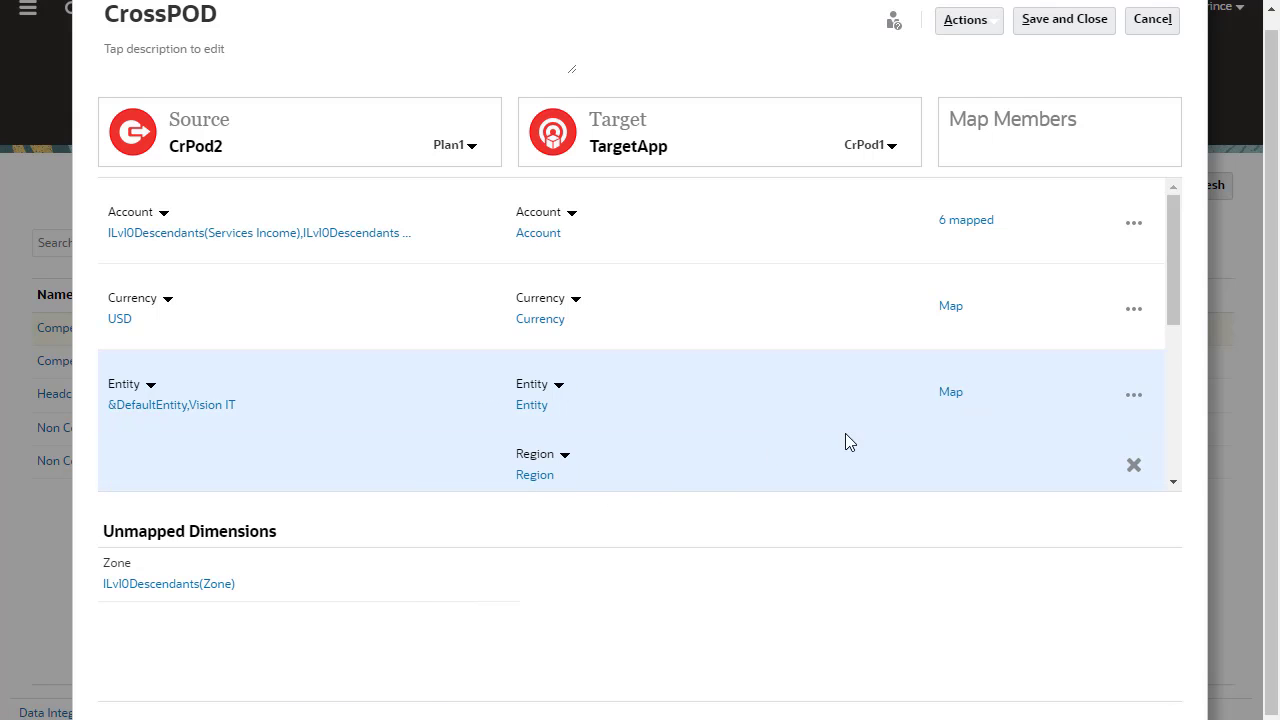
Map Vision Robotics to itself with region North America, then add a row for Vision IT
click(948, 394)
click(507, 216)
click(491, 241)
click(837, 220)
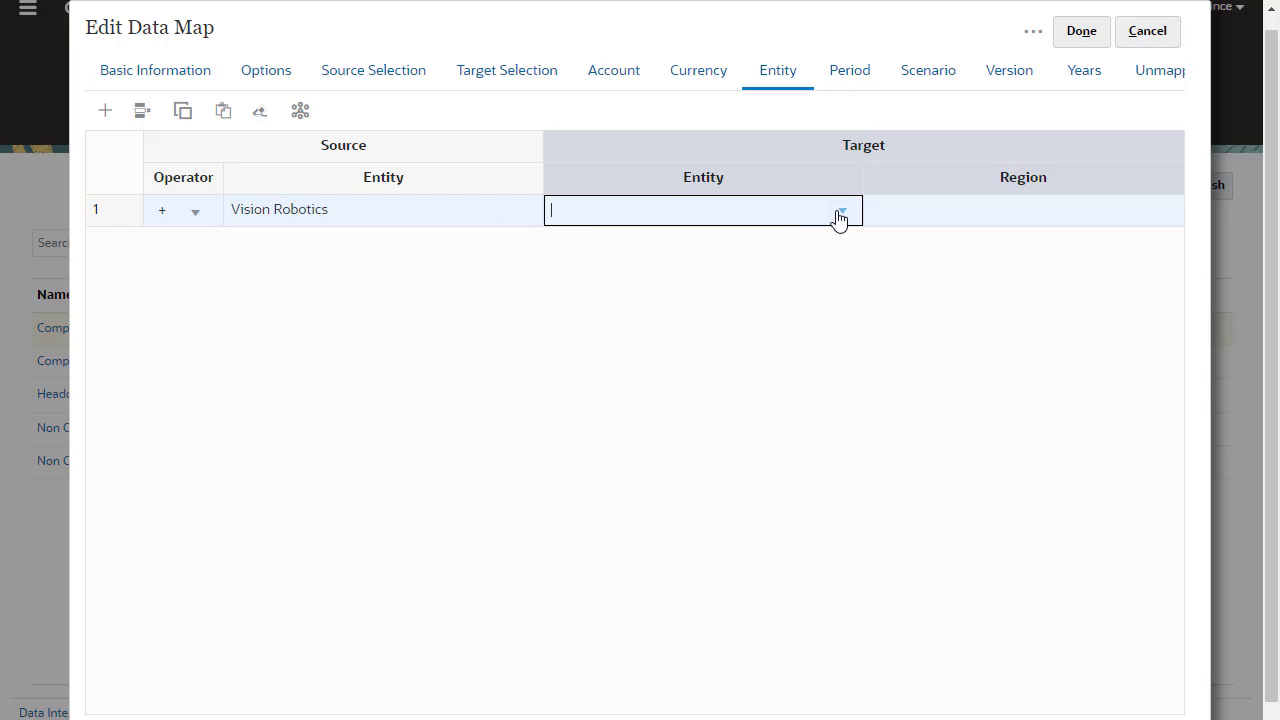
click(782, 300)
click(1114, 214)
click(1160, 212)
click(1051, 263)
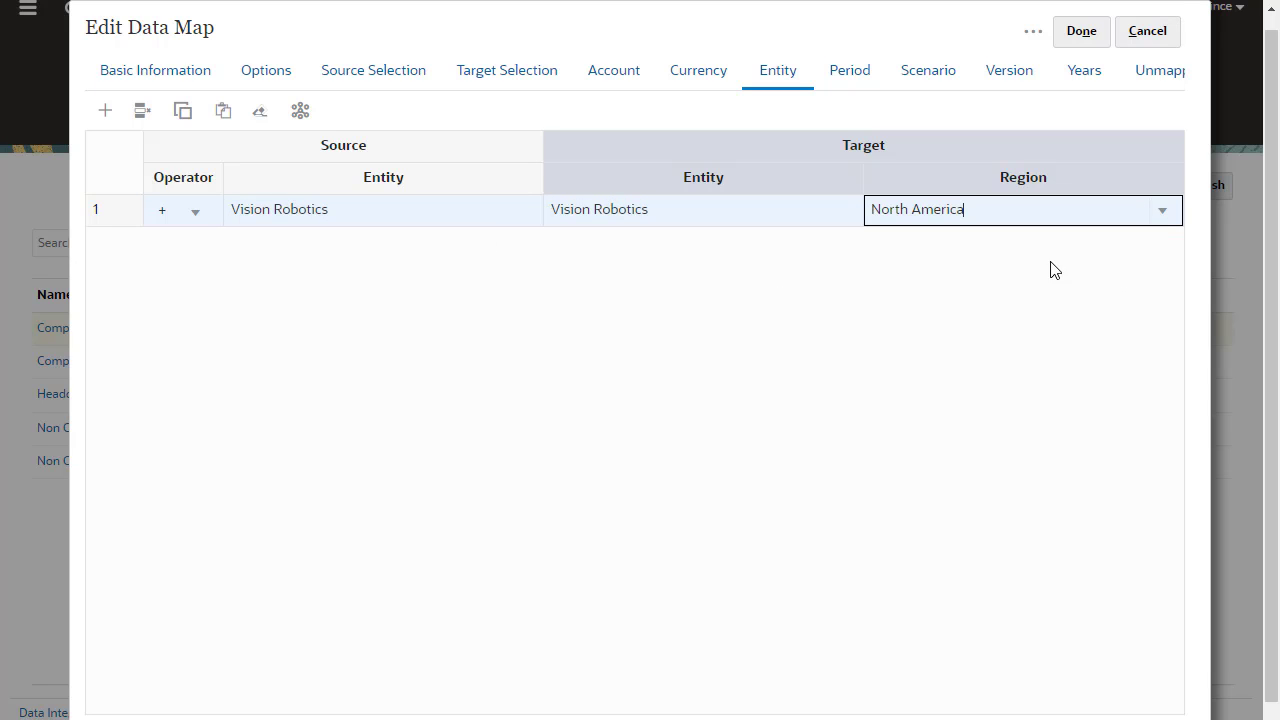
click(112, 116)
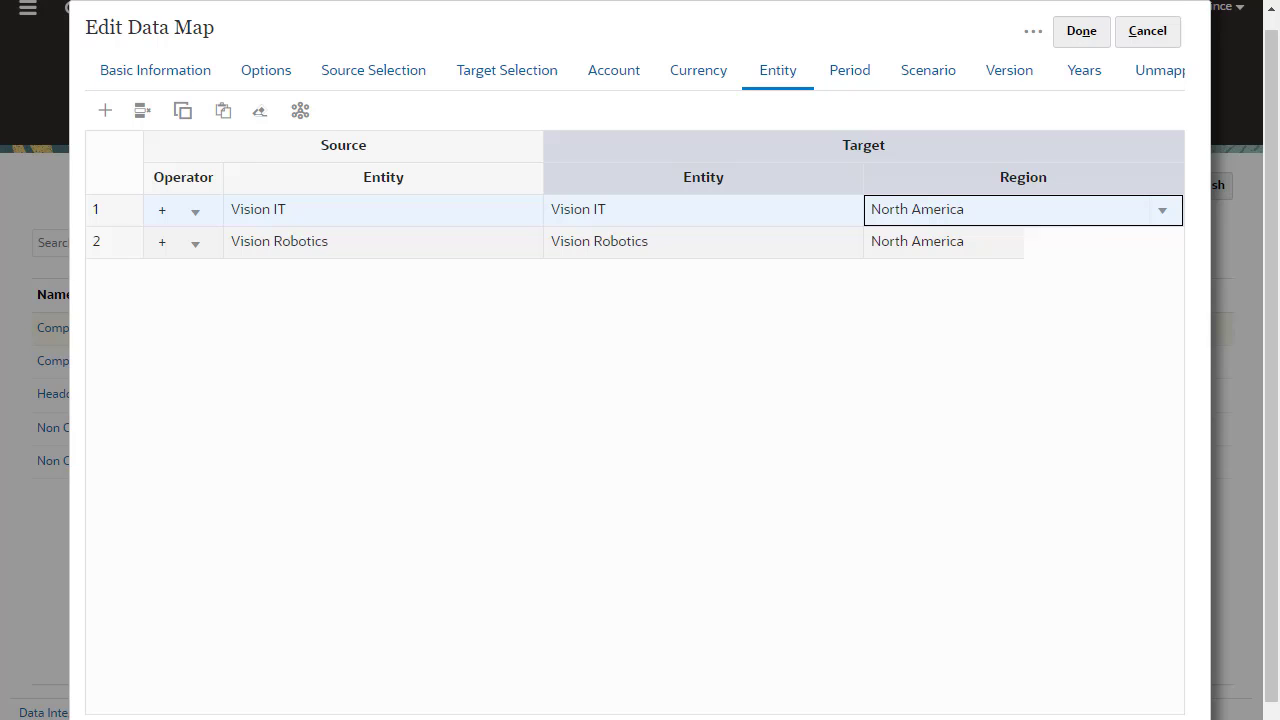
Finish the entity mapping and replace the Zone selection with Zone1
click(1088, 38)
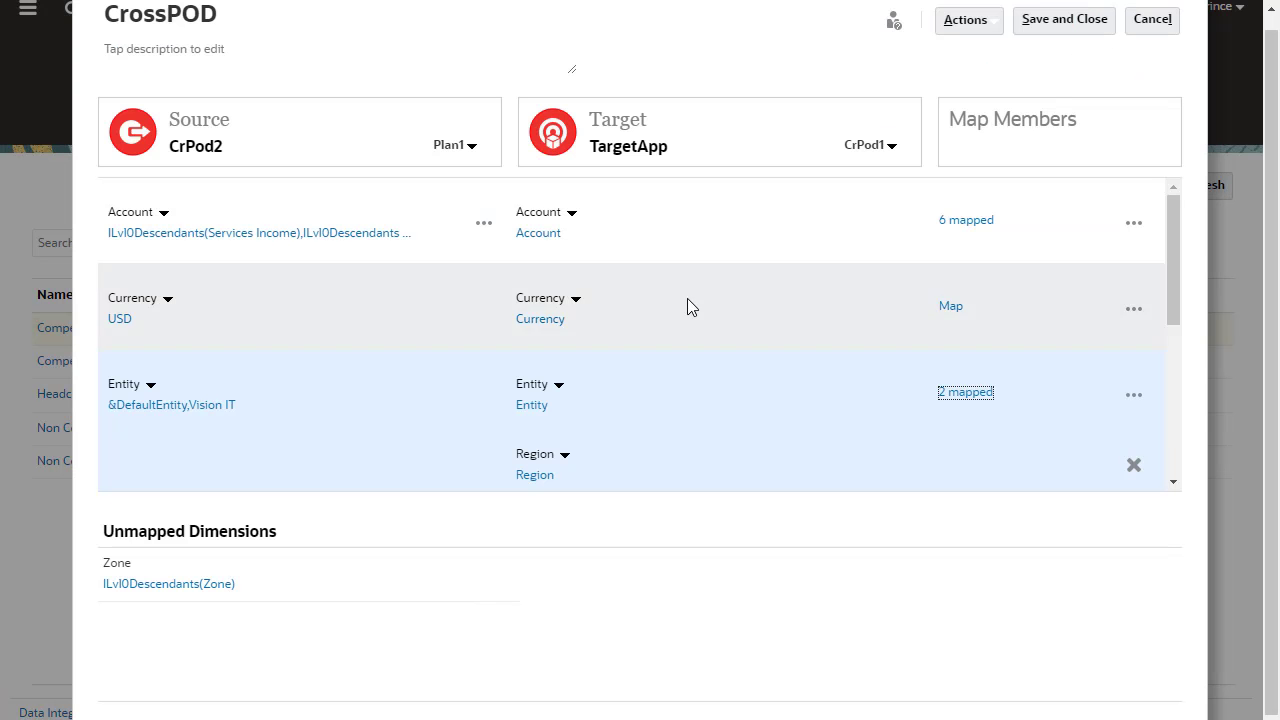
click(224, 587)
click(419, 211)
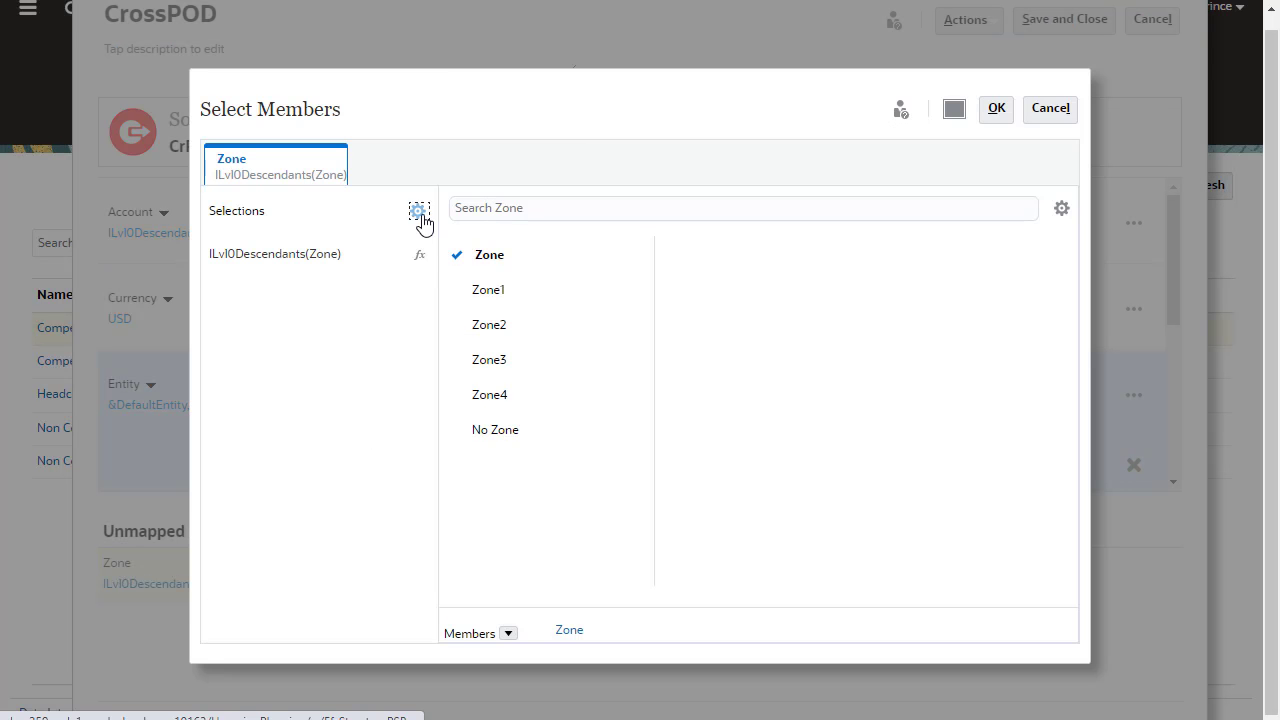
click(358, 267)
click(451, 289)
click(997, 108)
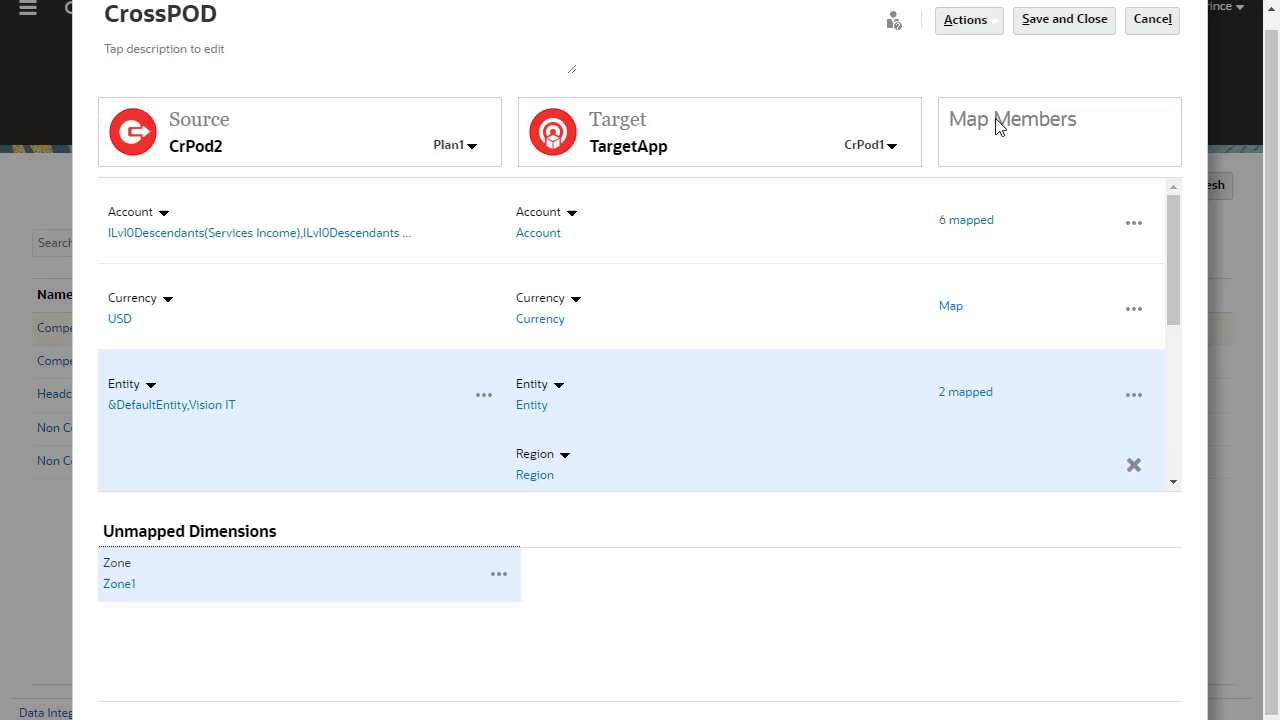
In the data map options, enable copying comments and attachments
click(978, 36)
click(917, 112)
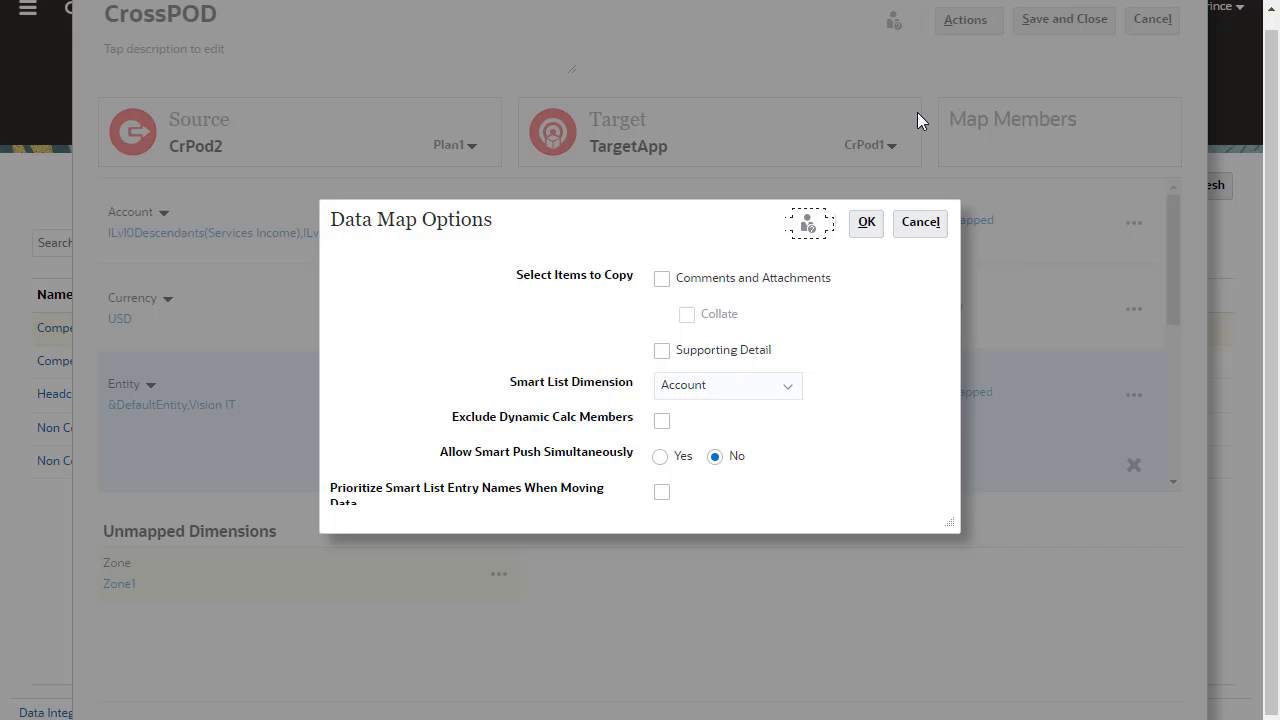
click(660, 280)
click(860, 221)
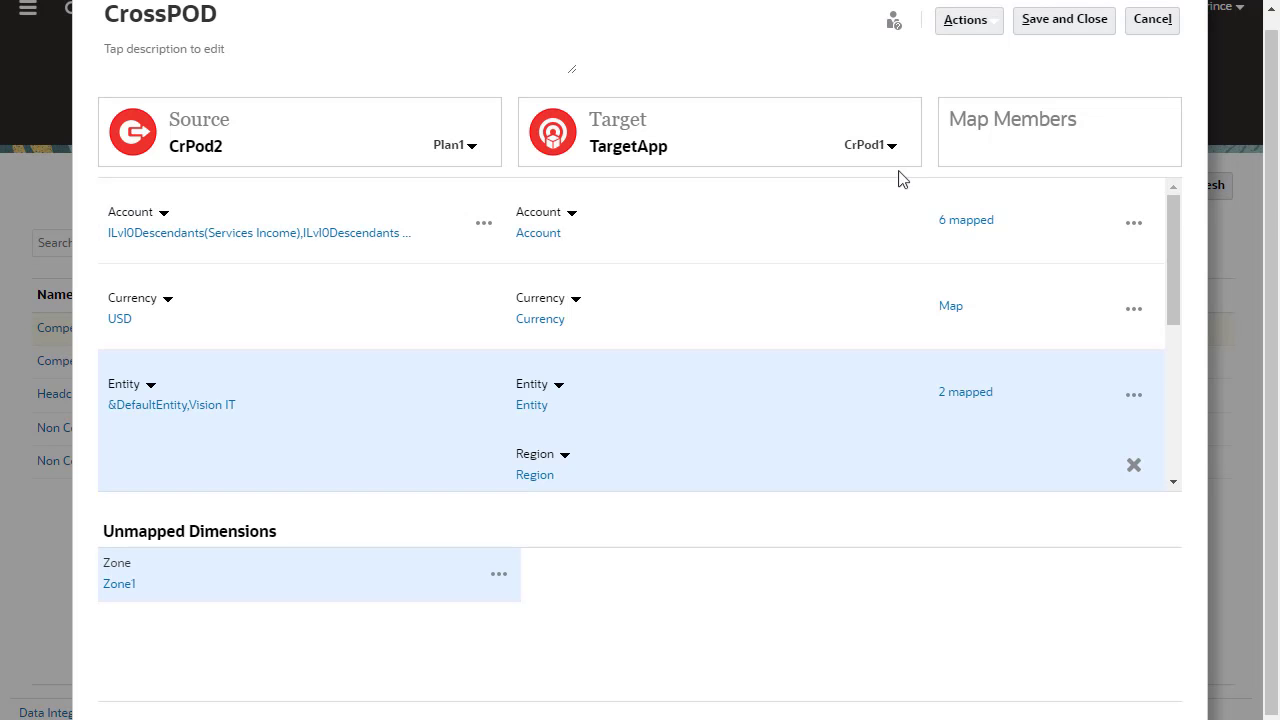
click(1001, 30)
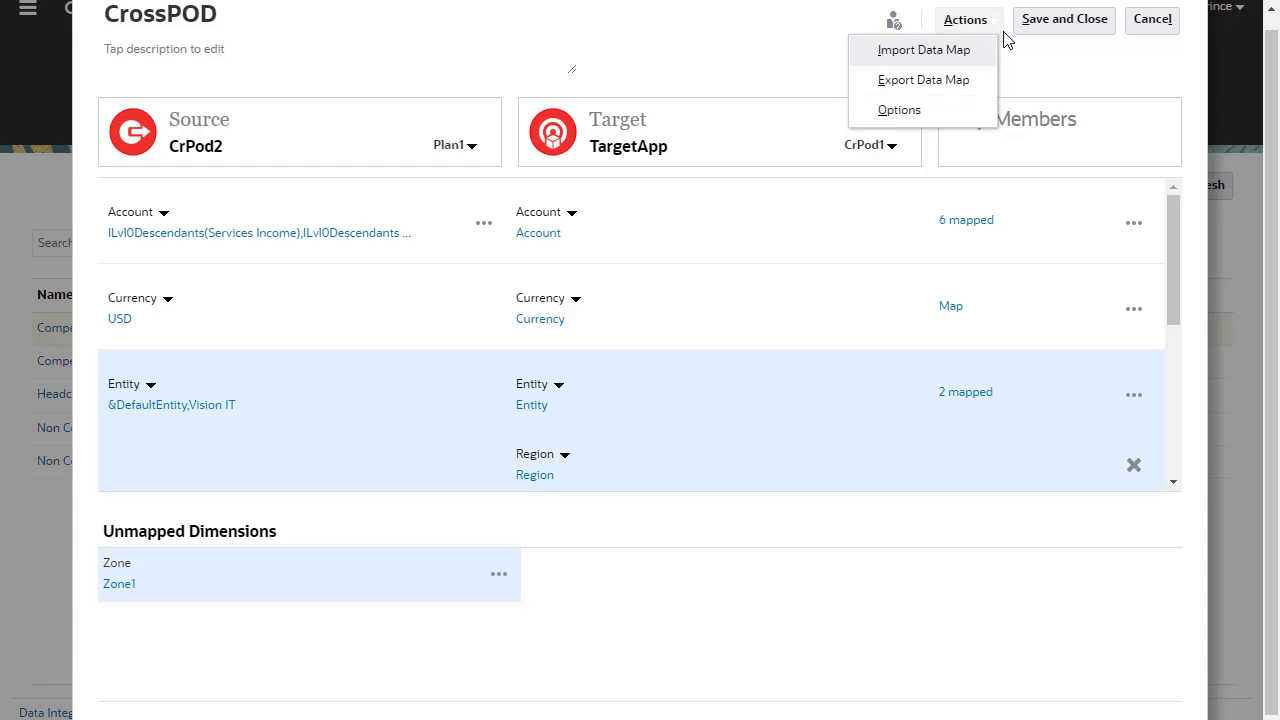
click(1008, 50)
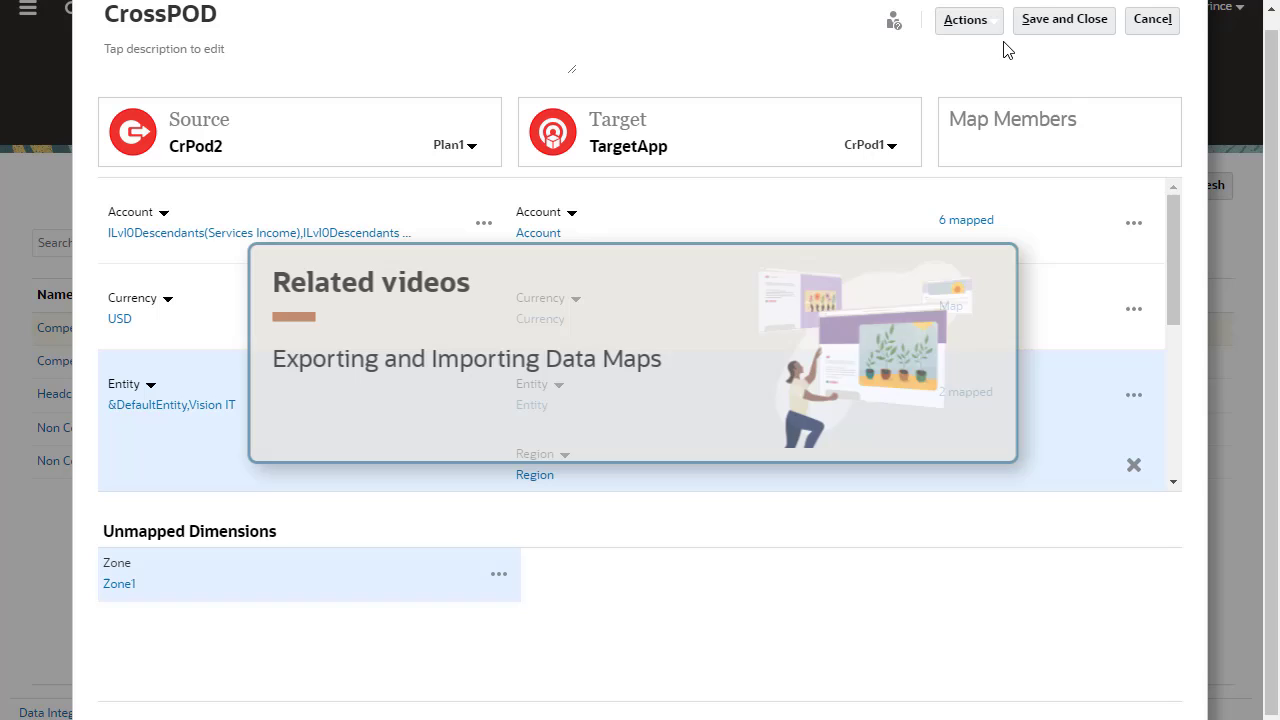
Save and close the CrossPOD map, returning to the Data Maps list
click(1078, 27)
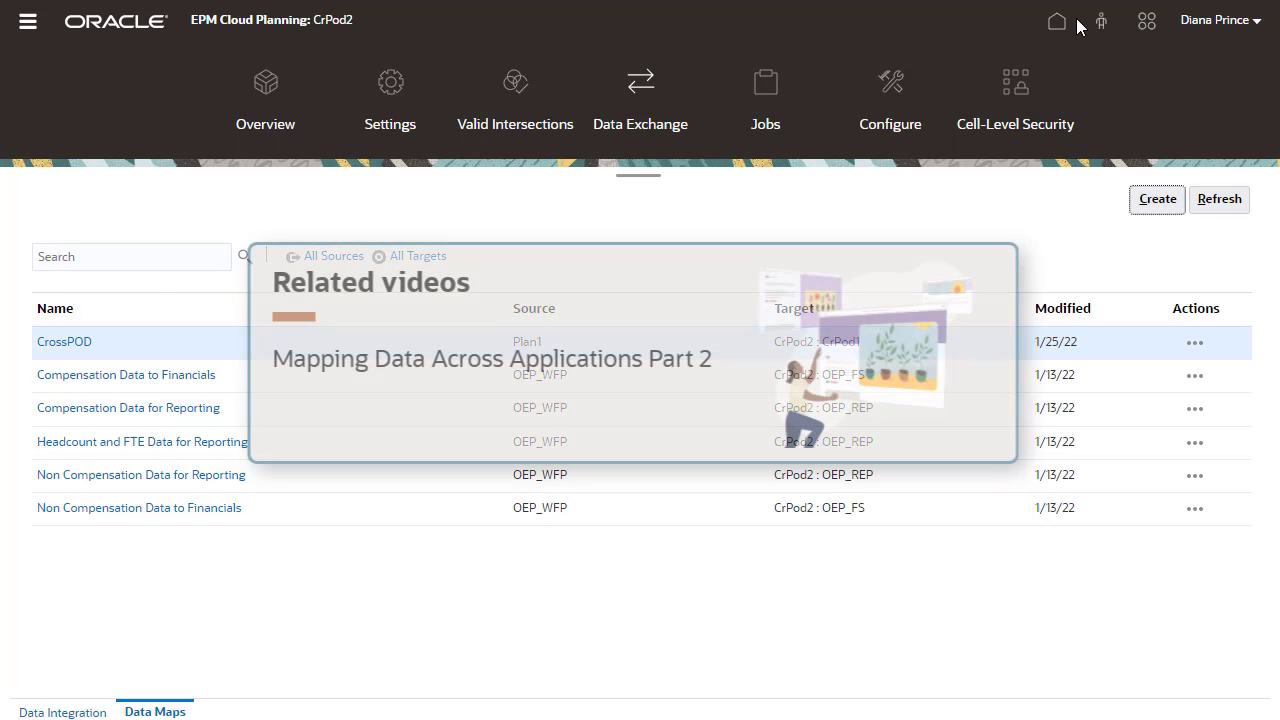